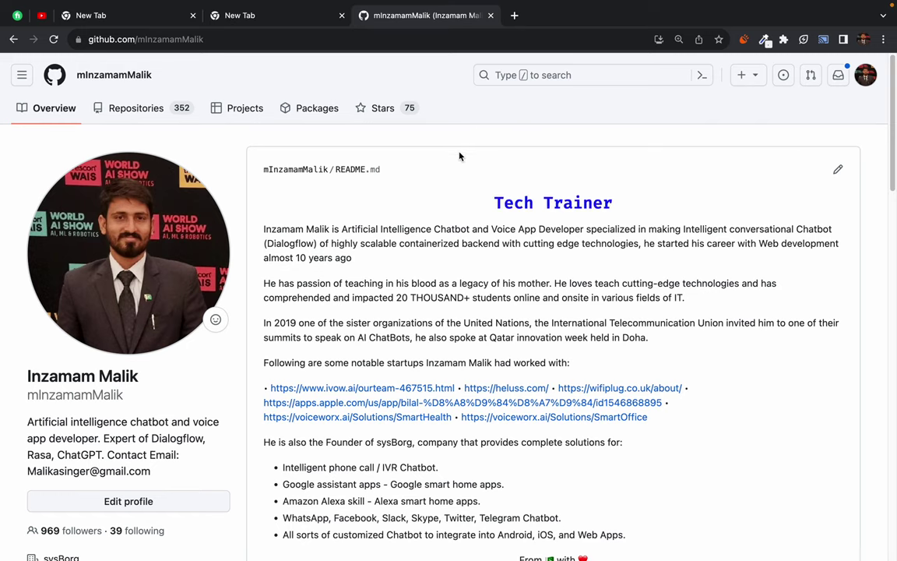
Open the profile's list of repositories and look at the Peshawar-Chatbot-Sec-A entry.
{"action": "left_click", "coordinate": [124, 108]}
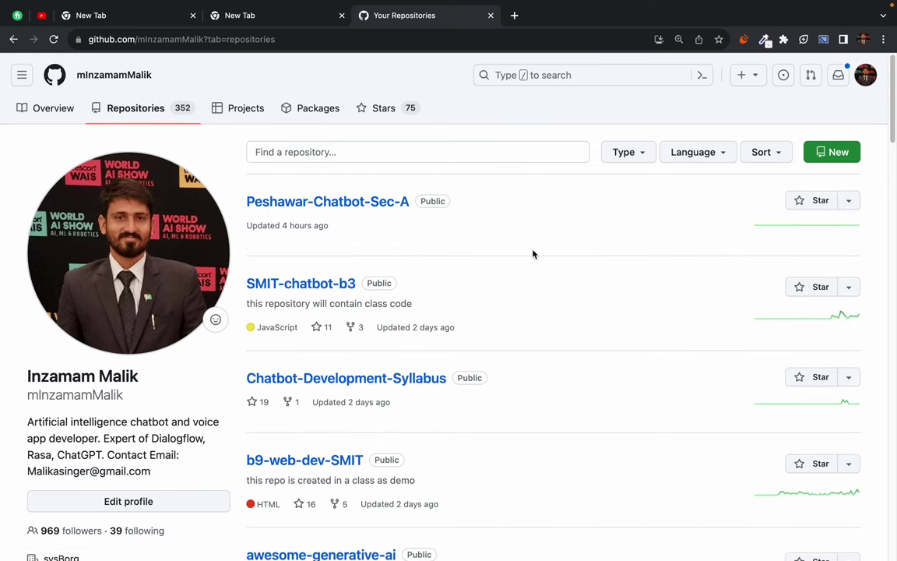
{"action": "scroll", "coordinate": [533, 252], "scroll_direction": "down", "scroll_amount": 1}
{"action": "left_click_drag", "start_coordinate": [240, 160], "coordinate": [464, 172]}
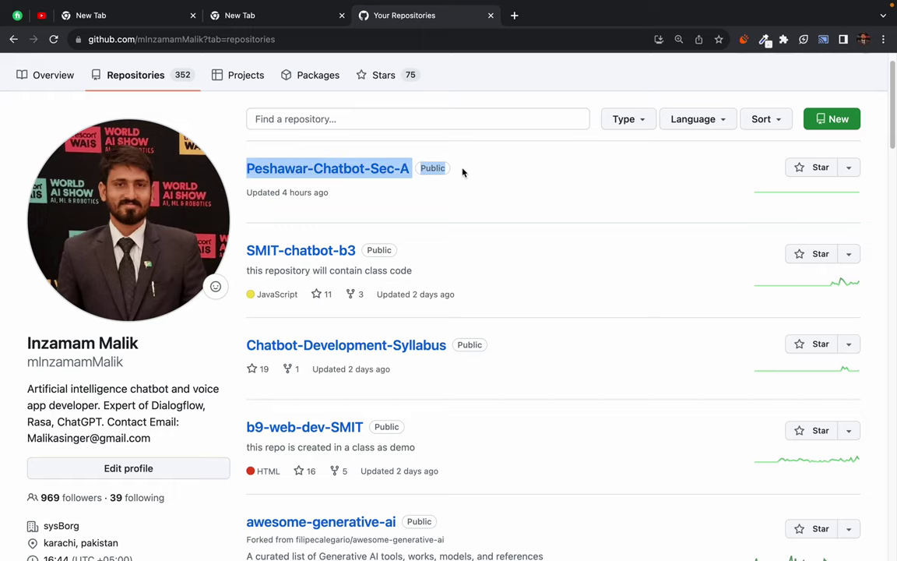
{"action": "left_click", "coordinate": [489, 173]}
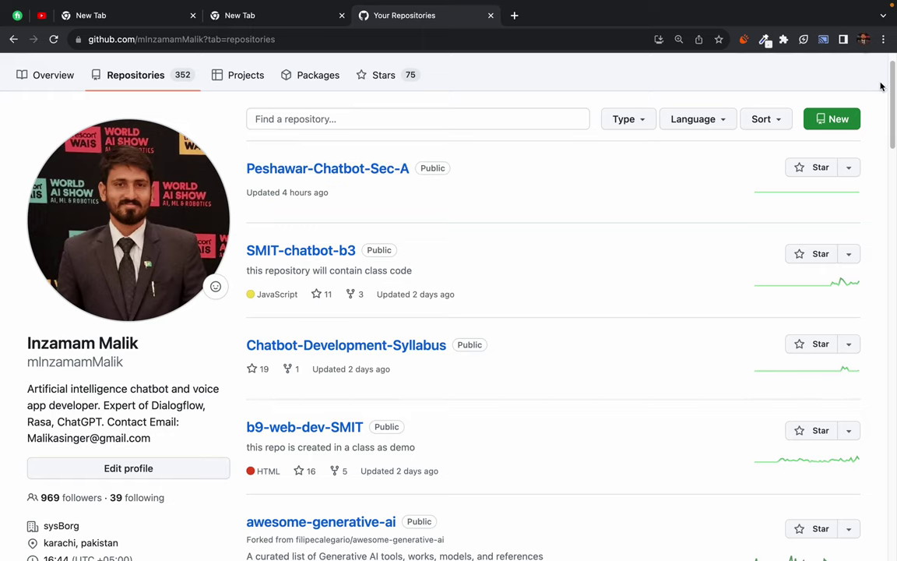
{"action": "scroll", "coordinate": [881, 84], "scroll_direction": "up", "scroll_amount": 1}
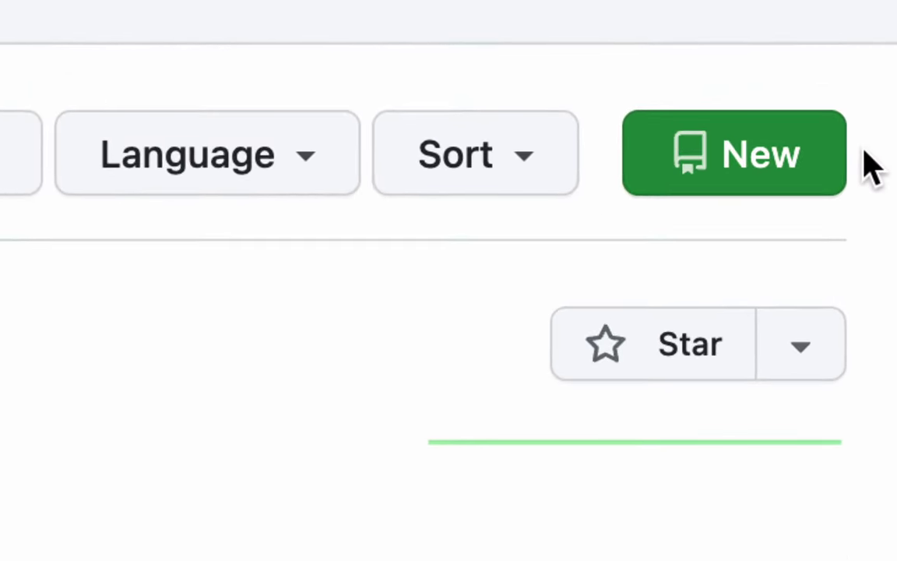
{"action": "left_click", "coordinate": [707, 157]}
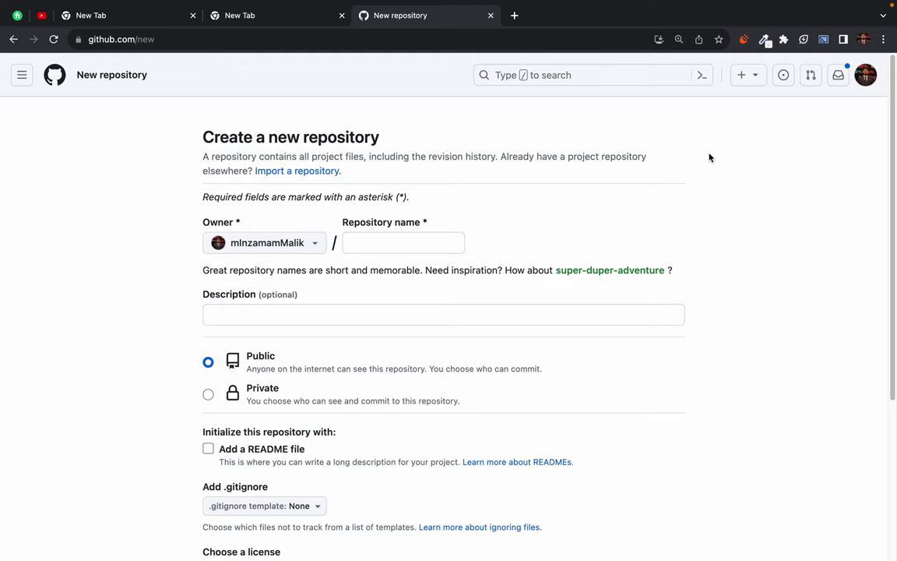
{"action": "left_click", "coordinate": [363, 242]}
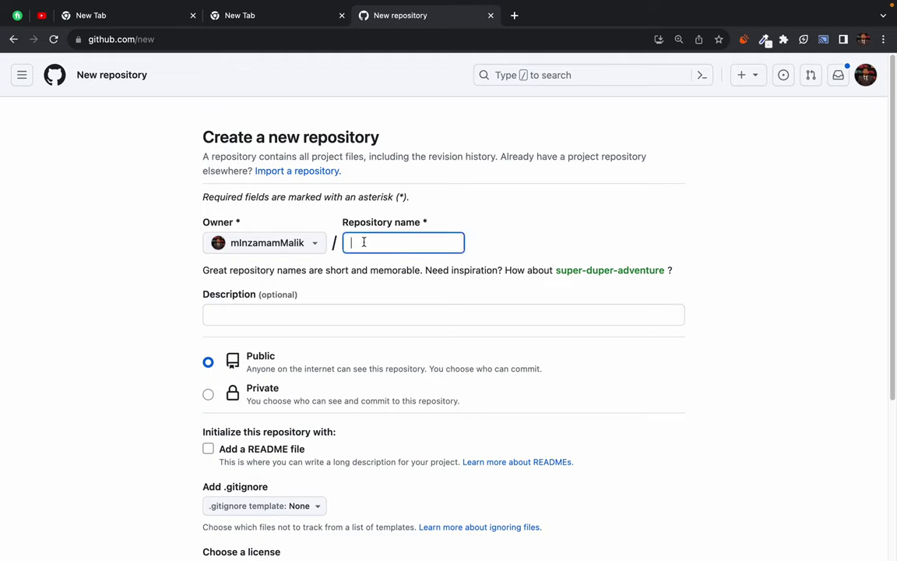
{"action": "left_click", "coordinate": [13, 39]}
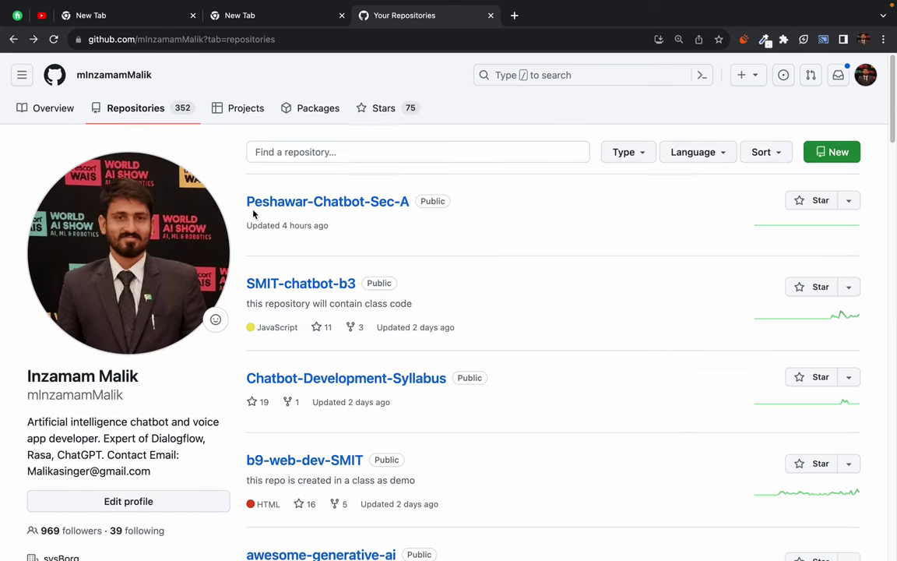
Copy the name of the Peshawar-Chatbot-Sec-A repository from the repository list.
{"action": "left_click_drag", "start_coordinate": [236, 200], "coordinate": [405, 218]}
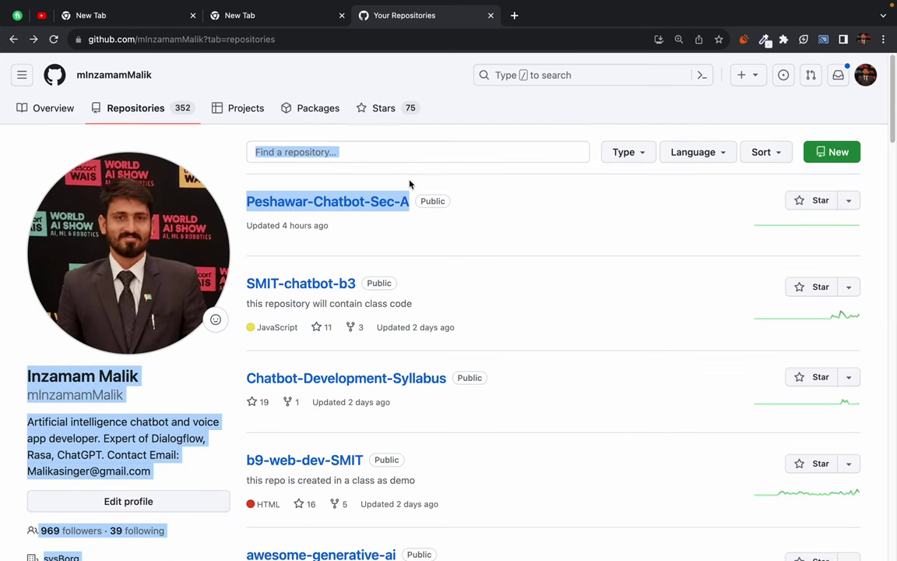
{"action": "left_click", "coordinate": [369, 164]}
{"action": "left_click_drag", "start_coordinate": [241, 202], "coordinate": [436, 203]}
{"action": "key", "text": "super+c"}
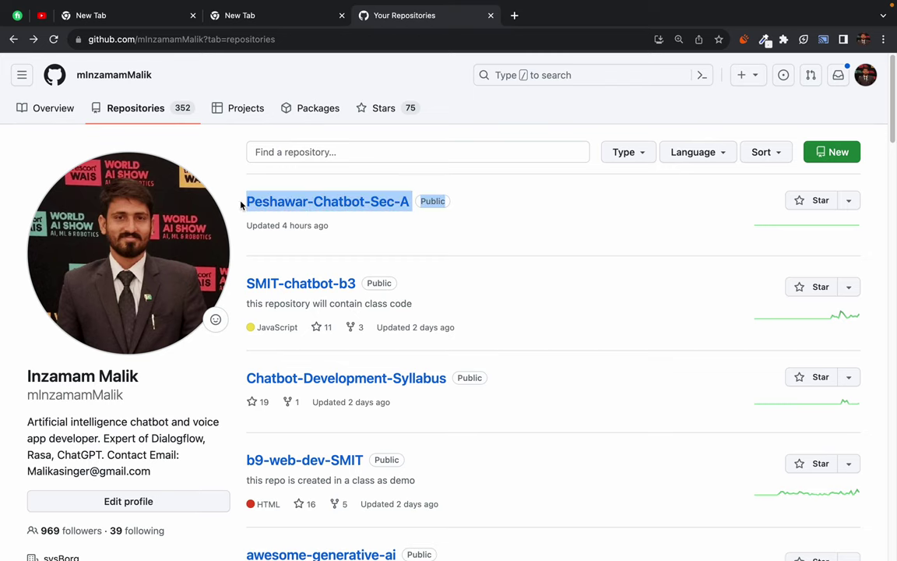
Start a new repository and name it Peshawar-Chatbot-Sec-C, reusing the copied name.
{"action": "left_click", "coordinate": [832, 152]}
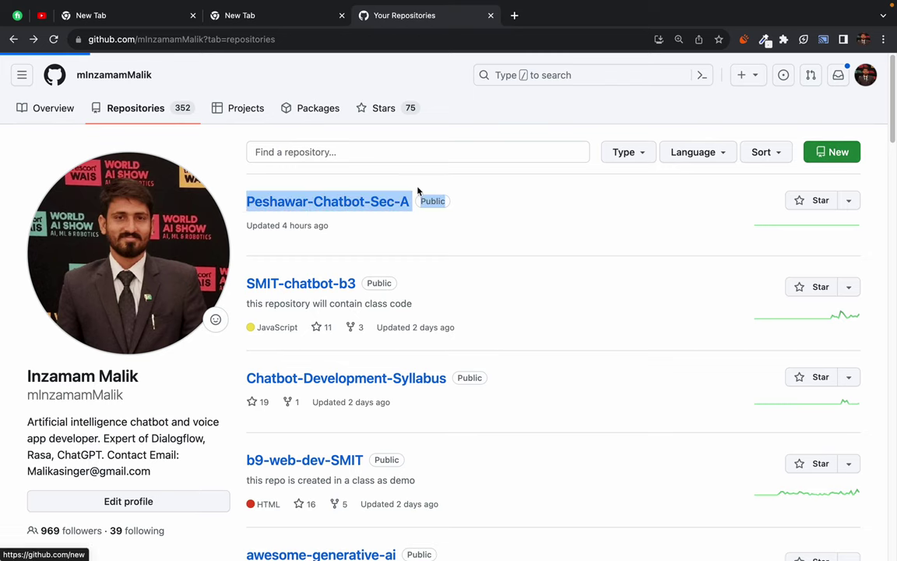
{"action": "left_click", "coordinate": [368, 252]}
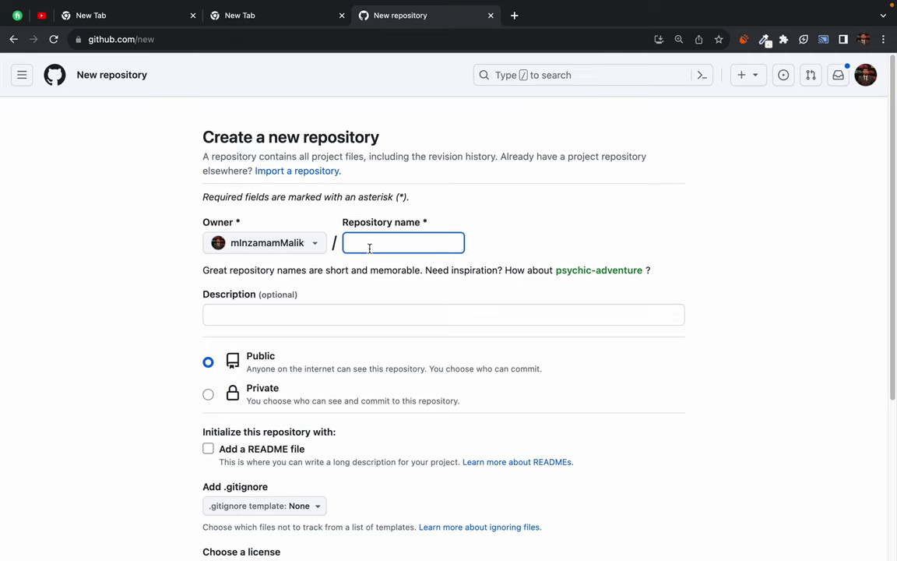
{"action": "key", "text": "super+v"}
{"action": "key", "text": "BackSpace"}
{"action": "key", "text": "BackSpace"}
{"action": "key", "text": "BackSpace"}
{"action": "key", "text": "BackSpace"}
{"action": "key", "text": "BackSpace"}
{"action": "key", "text": "BackSpace"}
{"action": "key", "text": "BackSpace"}
{"action": "key", "text": "BackSpace"}
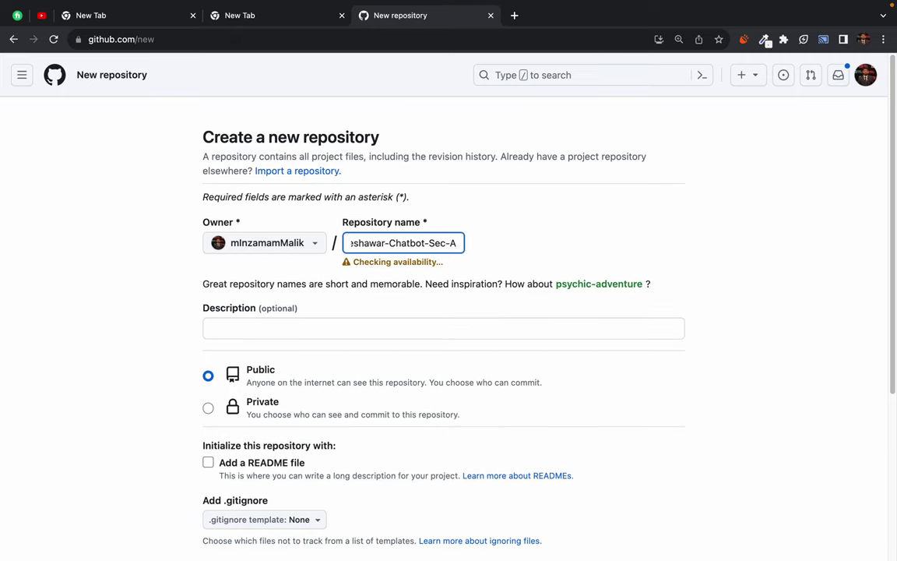
{"action": "type", "text": "C"}
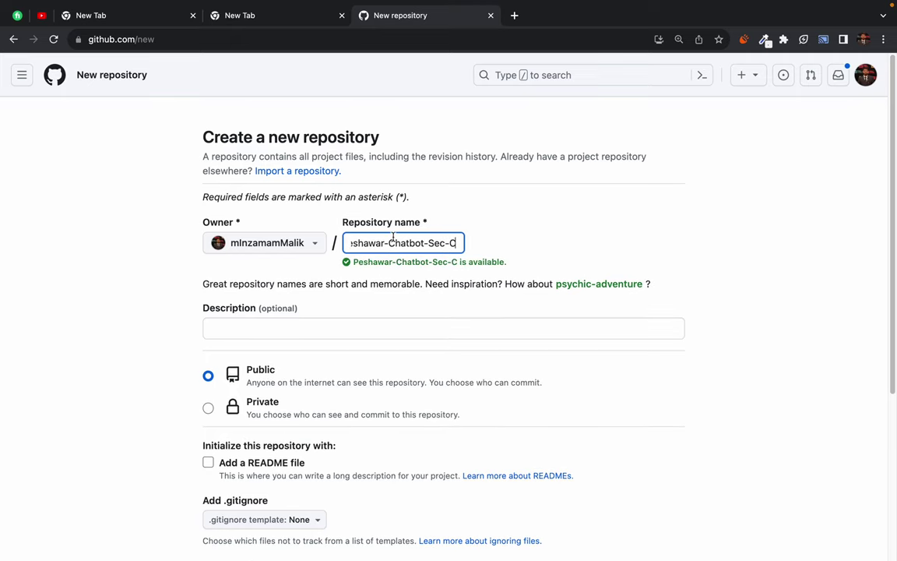
{"action": "left_click_drag", "start_coordinate": [395, 242], "coordinate": [333, 243]}
{"action": "left_click", "coordinate": [498, 246]}
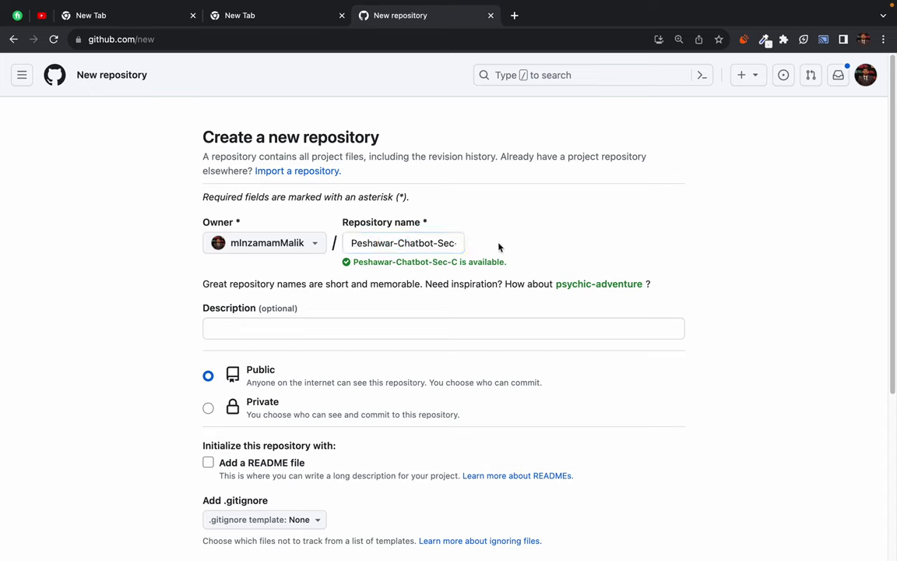
{"action": "left_click_drag", "start_coordinate": [427, 242], "coordinate": [482, 246]}
{"action": "left_click", "coordinate": [507, 241]}
{"action": "triple_click", "coordinate": [375, 244]}
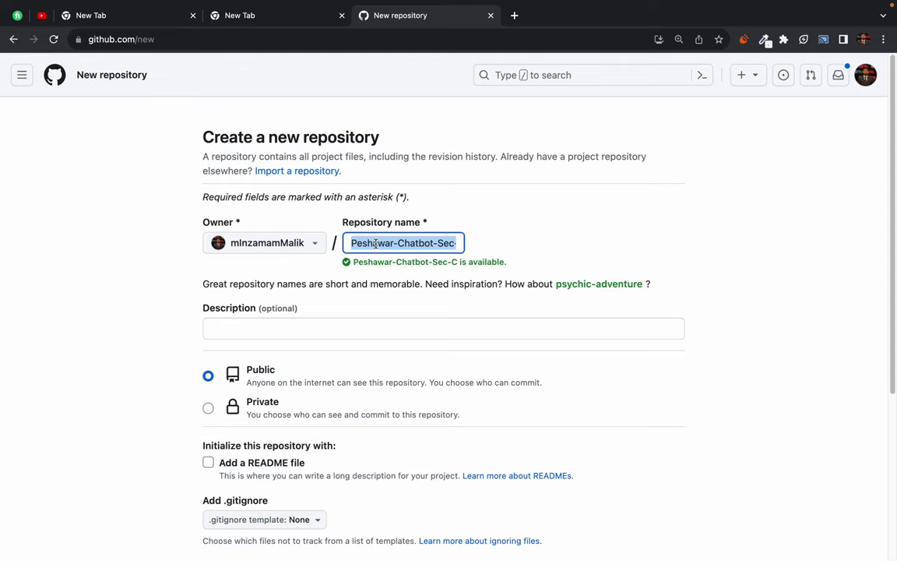
{"action": "left_click", "coordinate": [375, 244]}
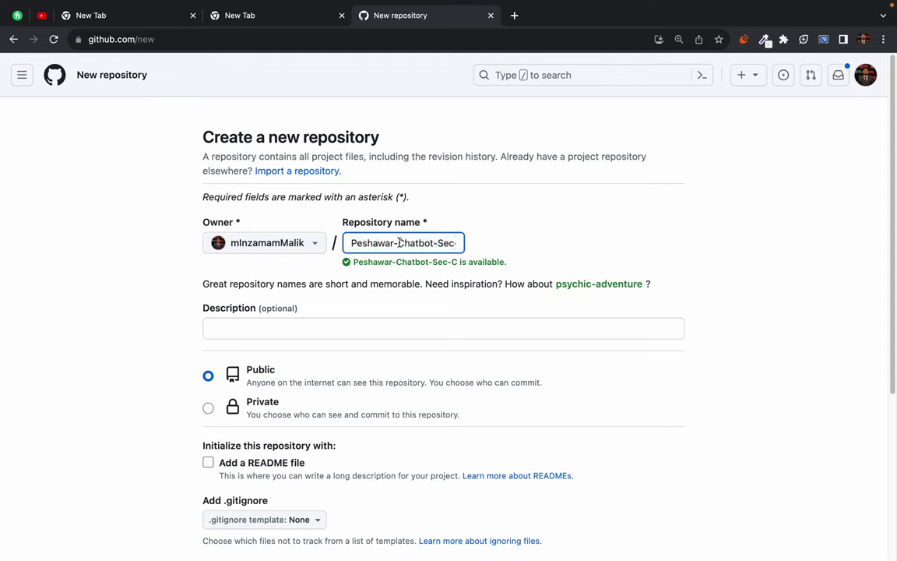
Replace the hyphens in the repository name with spaces so it reads Peshawar Chatbot Sec C.
{"action": "left_click", "coordinate": [396, 243]}
{"action": "key", "text": "BackSpace"}
{"action": "left_click", "coordinate": [435, 243]}
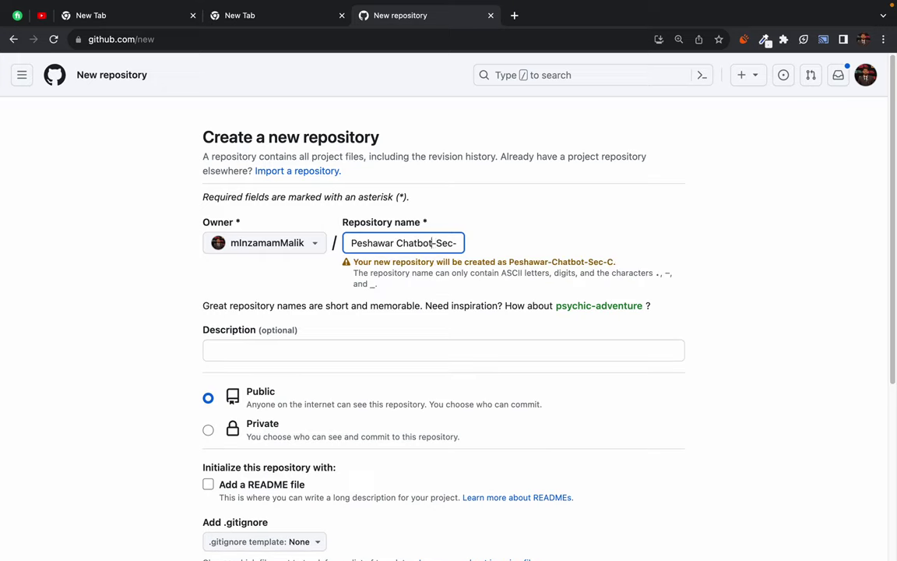
{"action": "key", "text": "BackSpace"}
{"action": "left_click", "coordinate": [457, 243]}
{"action": "key", "text": "BackSpace"}
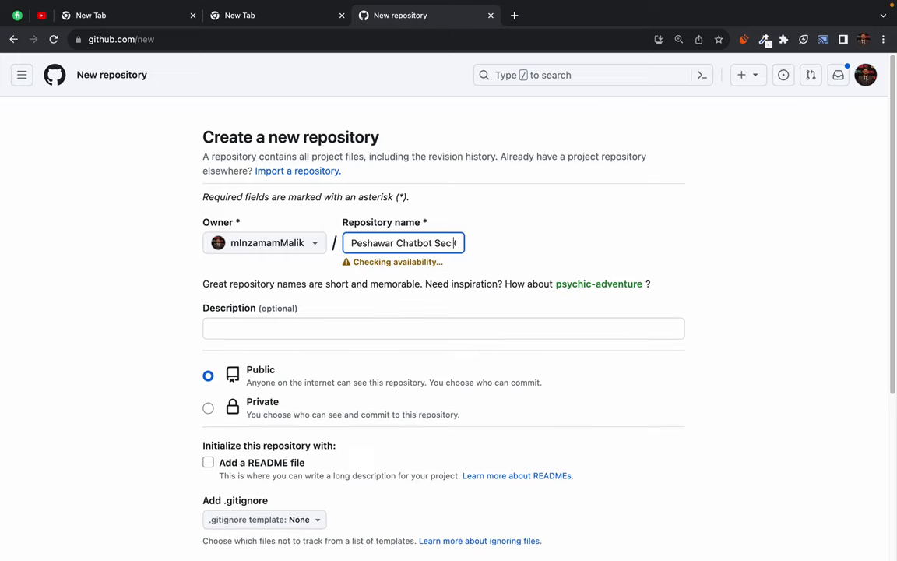
Create the repository as public, without a README file, .gitignore template or license.
{"action": "scroll", "coordinate": [124, 324], "scroll_direction": "down", "scroll_amount": 3}
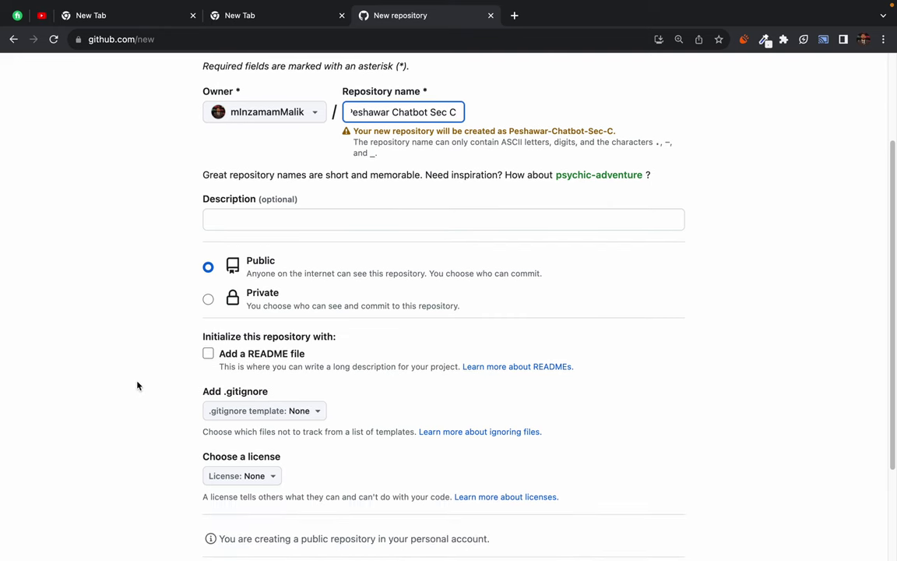
{"action": "scroll", "coordinate": [137, 385], "scroll_direction": "down", "scroll_amount": 3}
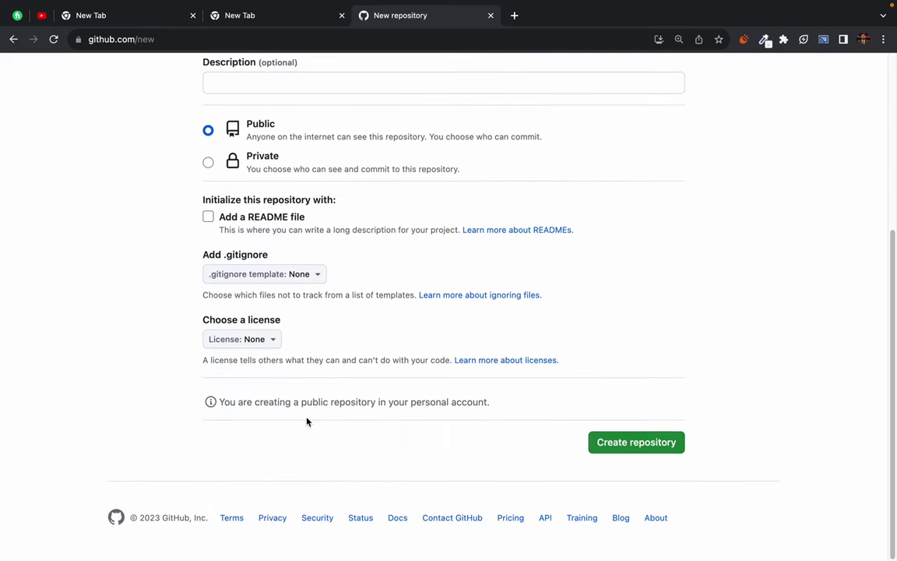
{"action": "left_click", "coordinate": [637, 443]}
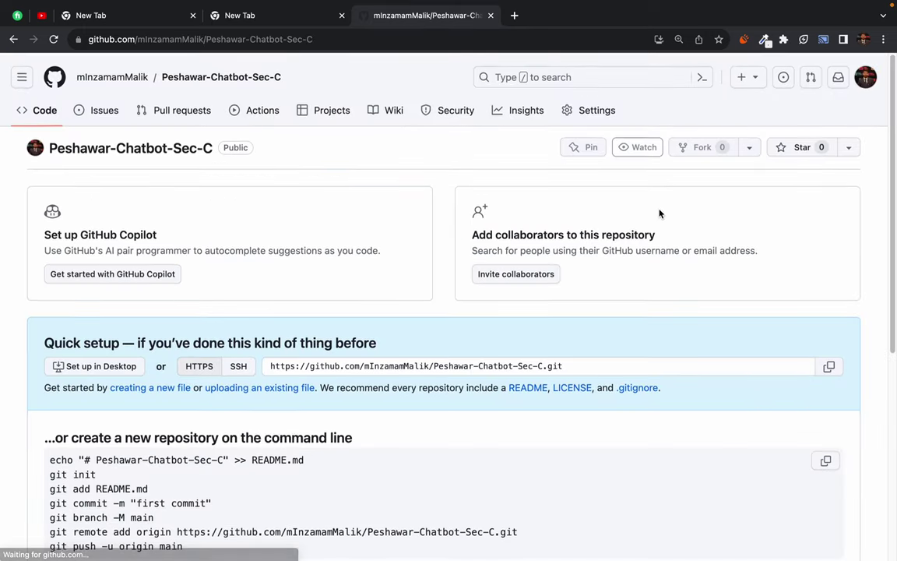
Examine the new repository's setup page, especially the commands for creating a new repository on the command line.
{"action": "scroll", "coordinate": [498, 179], "scroll_direction": "down", "scroll_amount": 1}
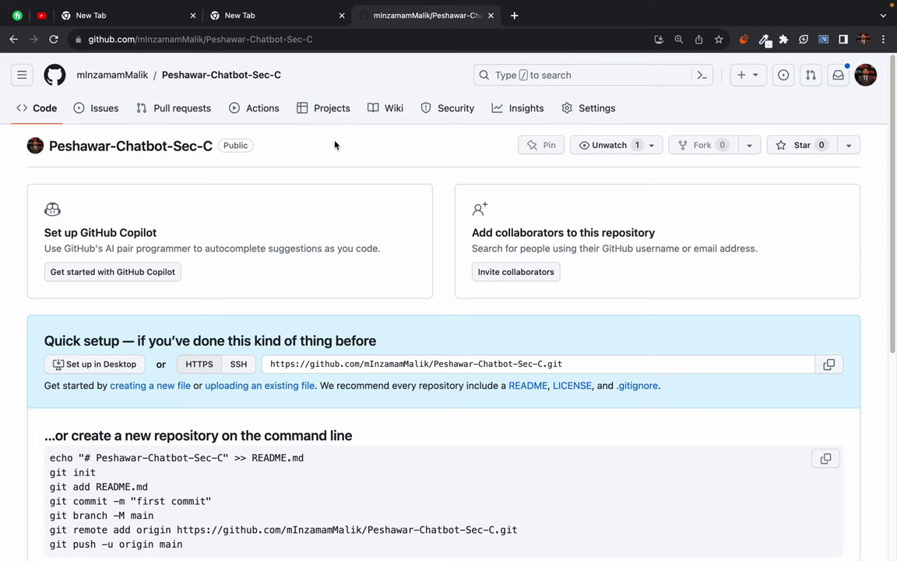
{"action": "scroll", "coordinate": [334, 145], "scroll_direction": "down", "scroll_amount": 3}
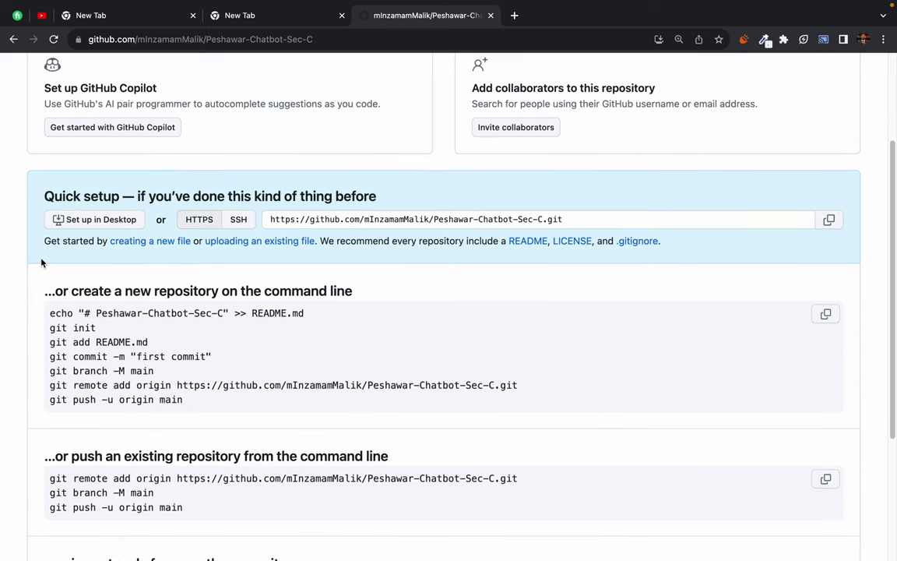
{"action": "left_click_drag", "start_coordinate": [41, 262], "coordinate": [465, 474]}
{"action": "left_click", "coordinate": [464, 449]}
{"action": "scroll", "coordinate": [464, 449], "scroll_direction": "up", "scroll_amount": 1}
{"action": "left_click_drag", "start_coordinate": [45, 340], "coordinate": [549, 472]}
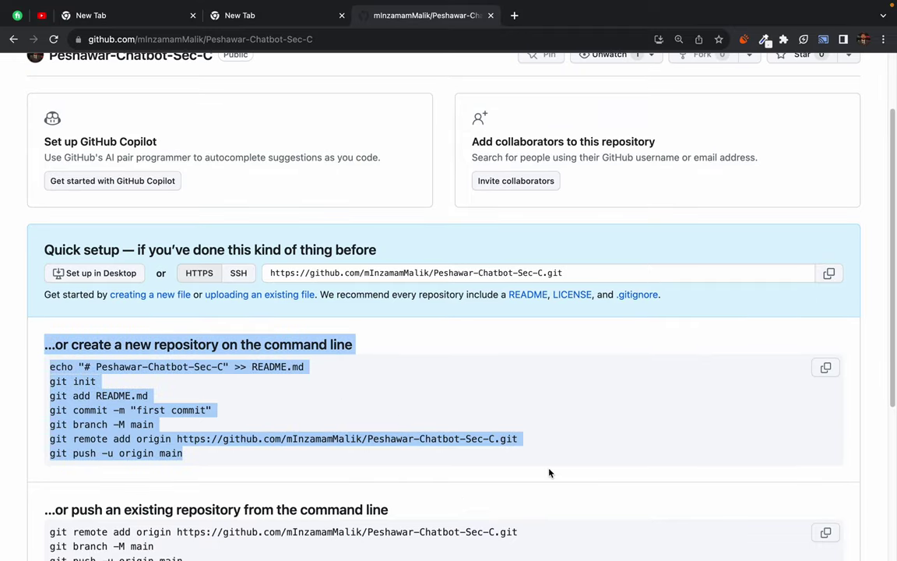
{"action": "left_click", "coordinate": [549, 472]}
{"action": "scroll", "coordinate": [548, 473], "scroll_direction": "up", "scroll_amount": 2}
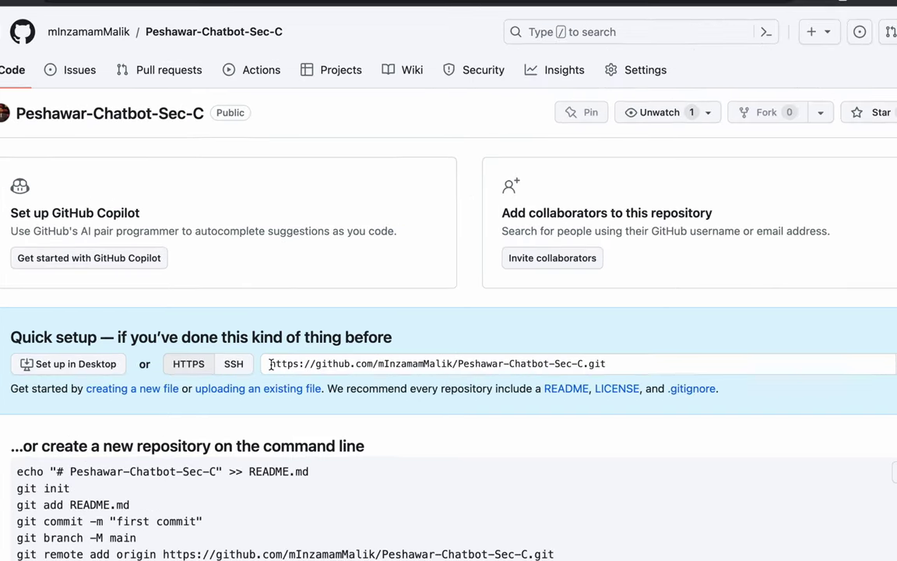
Switch the repository's address to SSH and back to HTTPS, and copy the HTTPS address.
{"action": "left_click", "coordinate": [280, 364]}
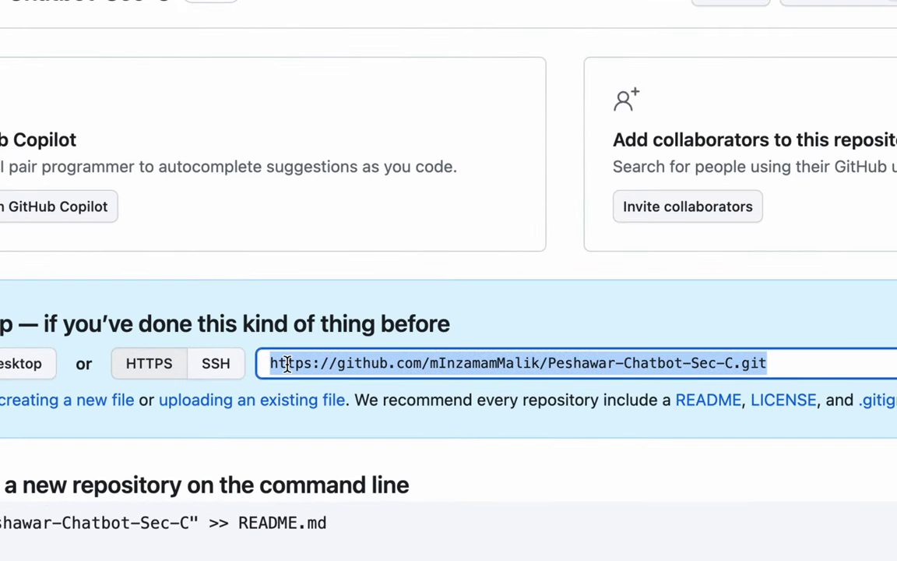
{"action": "left_click", "coordinate": [286, 364]}
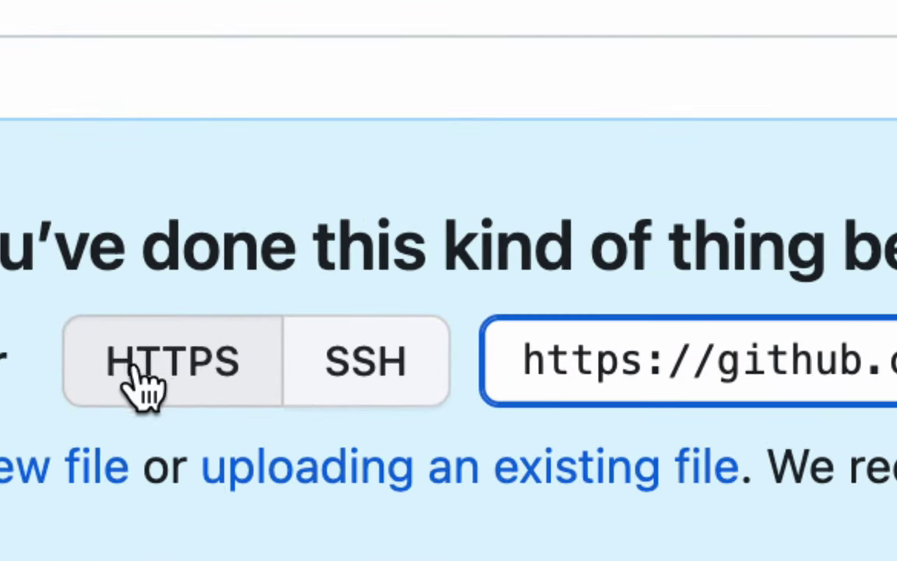
{"action": "left_click", "coordinate": [161, 377]}
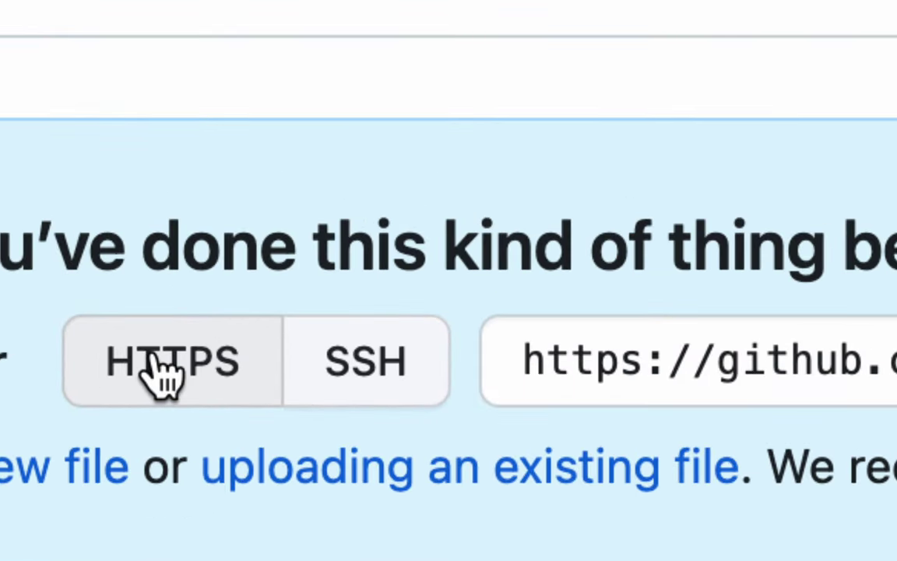
{"action": "left_click", "coordinate": [389, 380]}
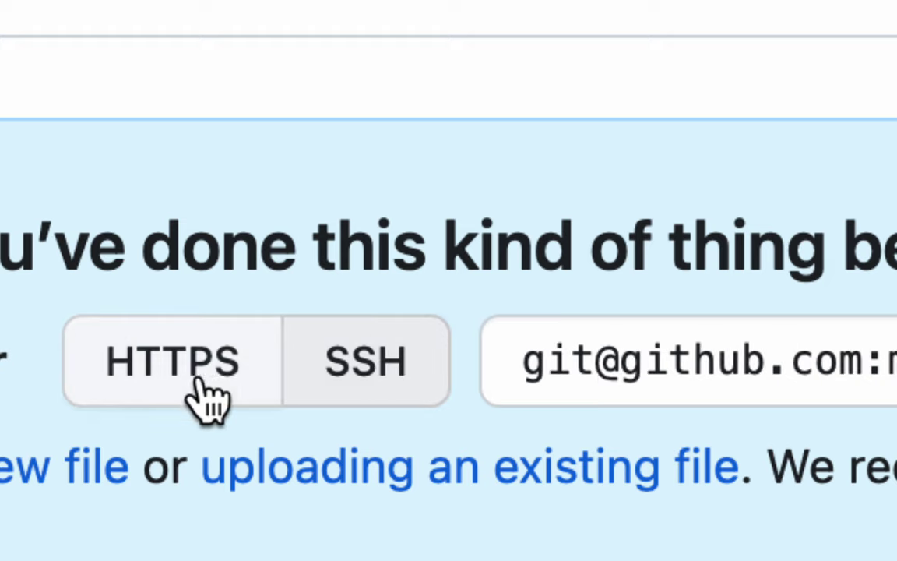
{"action": "left_click", "coordinate": [173, 393]}
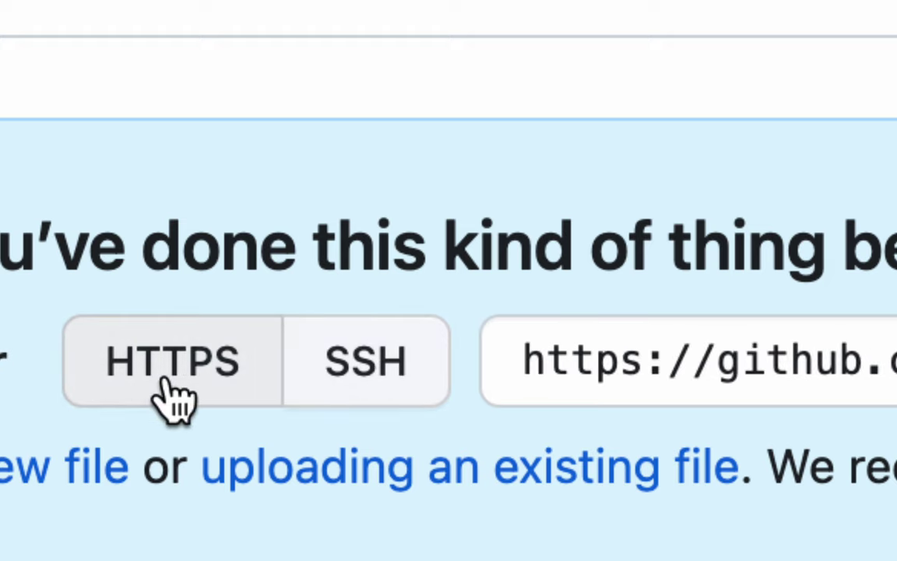
{"action": "left_click", "coordinate": [610, 371]}
{"action": "key", "text": "super+c"}
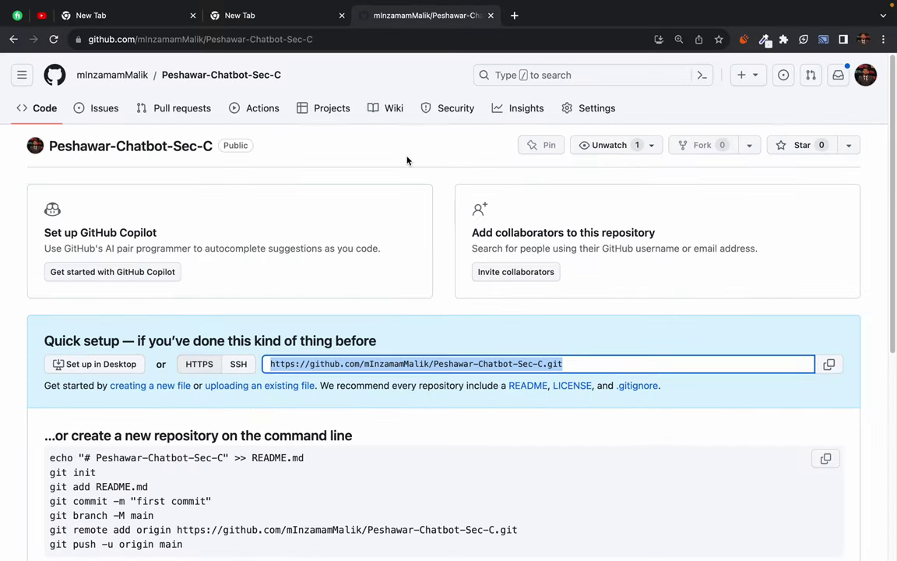
Switch to the desktop and move the Peshawar-Chatbot-Sec-A folder closer to the column of other folders.
{"action": "key", "text": "ctrl+Left"}
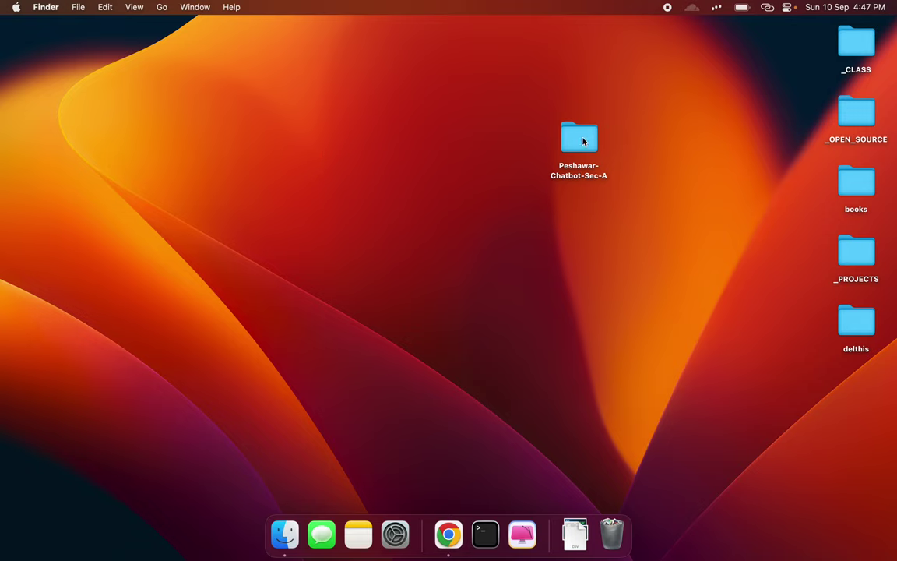
{"action": "left_click_drag", "start_coordinate": [582, 141], "coordinate": [772, 133]}
{"action": "left_click", "coordinate": [436, 148]}
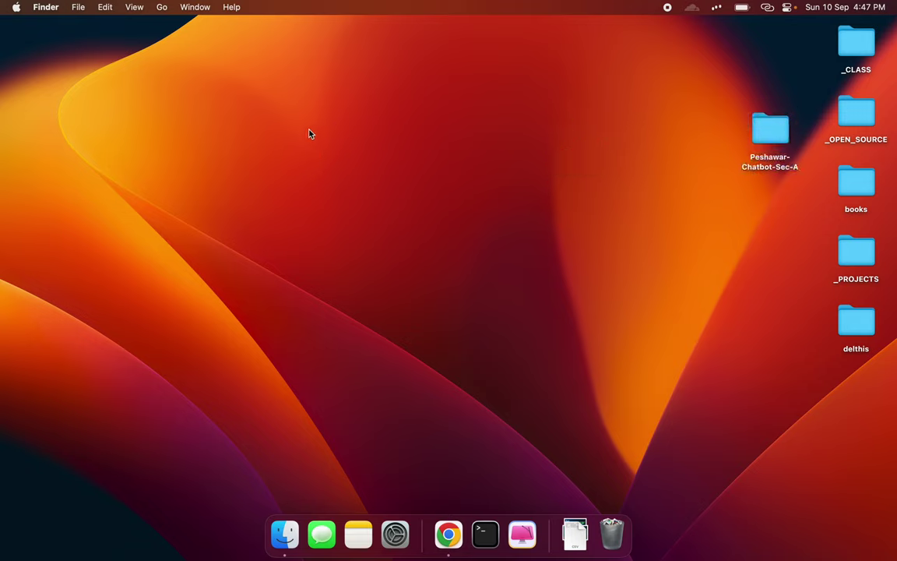
Search for "ter" in Spotlight and open Terminal.
{"action": "key", "text": "super+space"}
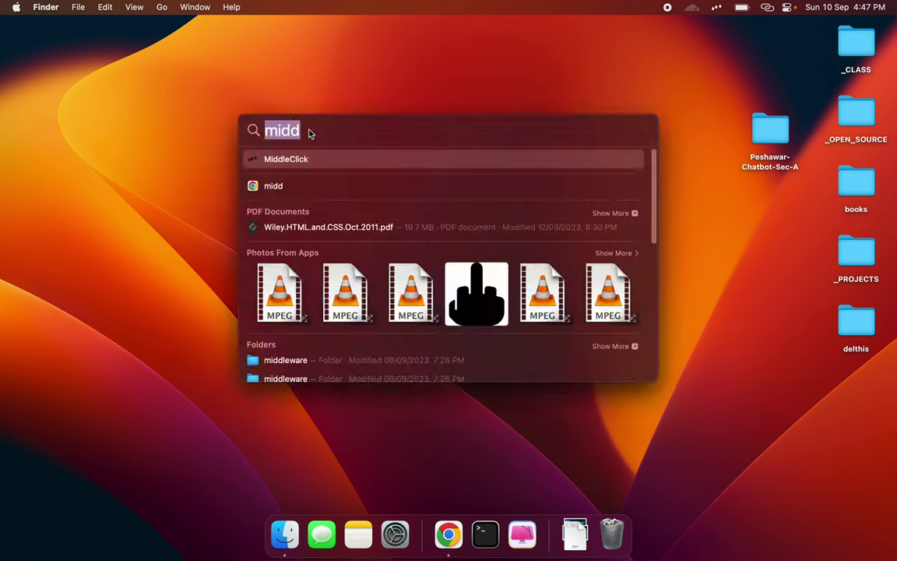
{"action": "type", "text": "ter"}
{"action": "key", "text": "Return"}
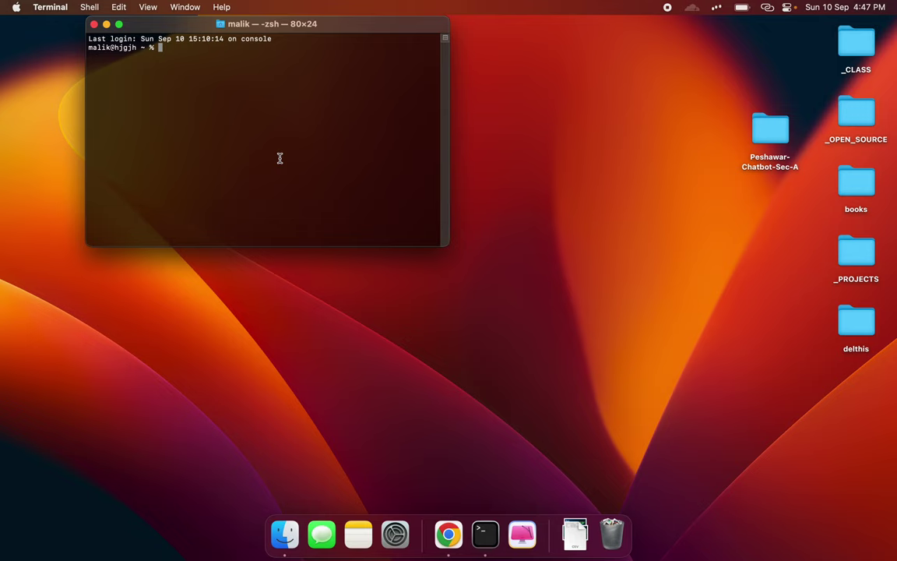
Enlarge the Terminal text and run git clone with the copied HTTPS address of the Peshawar-Chatbot-Sec-C repository in the home folder.
{"action": "key", "text": "super+plus"}
{"action": "key", "text": "super+plus"}
{"action": "key", "text": "super+plus"}
{"action": "key", "text": "super+plus"}
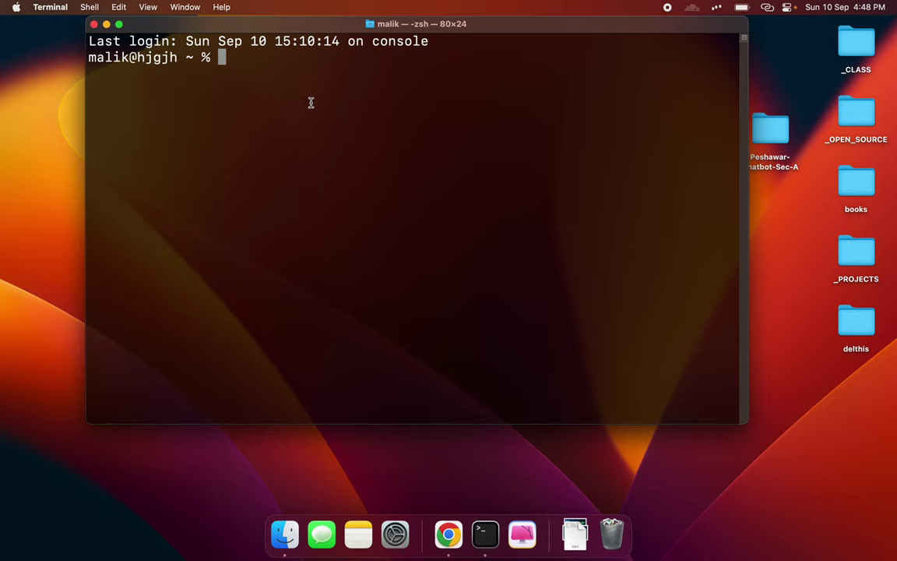
{"action": "type", "text": "git clone"}
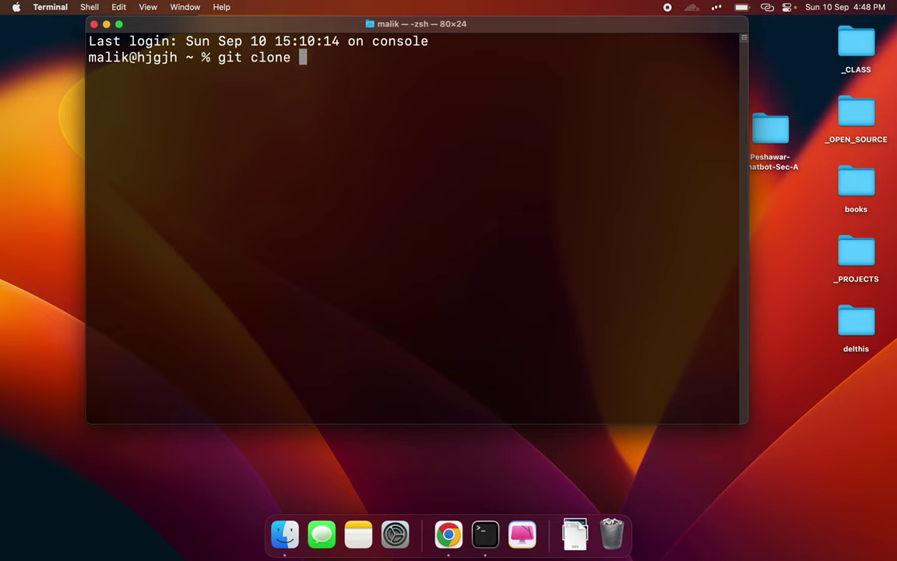
{"action": "key", "text": "super+v"}
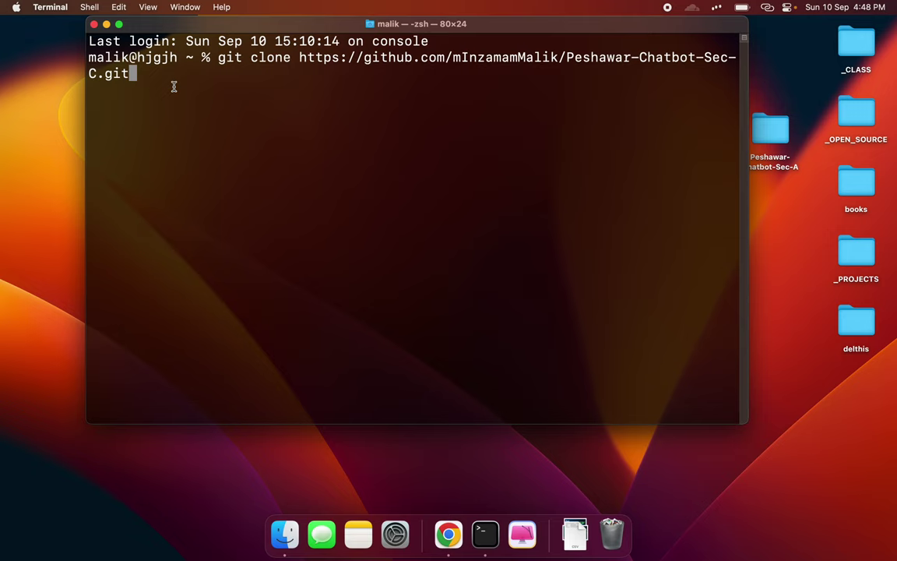
{"action": "key", "text": "Return"}
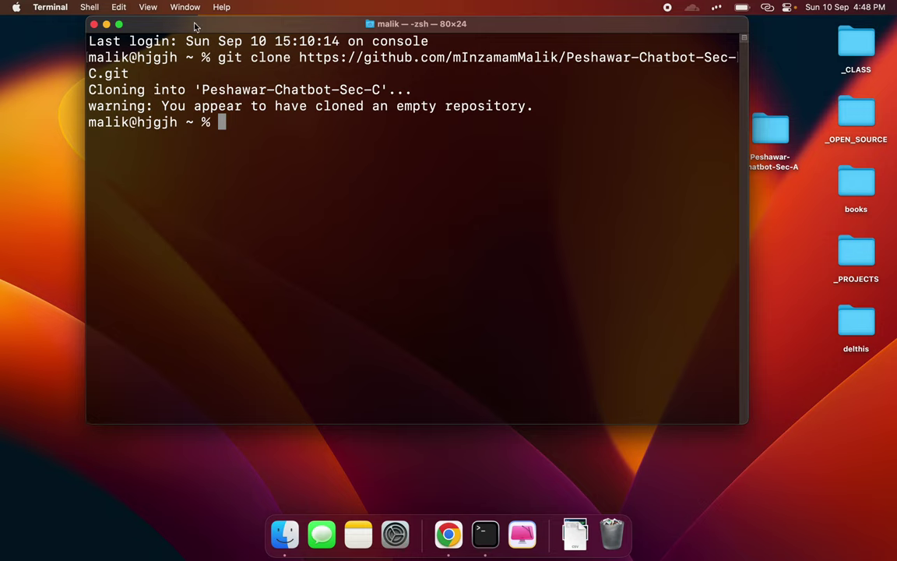
{"action": "left_click_drag", "start_coordinate": [218, 58], "coordinate": [234, 58]}
{"action": "left_click", "coordinate": [235, 58]}
{"action": "double_click", "coordinate": [234, 59]}
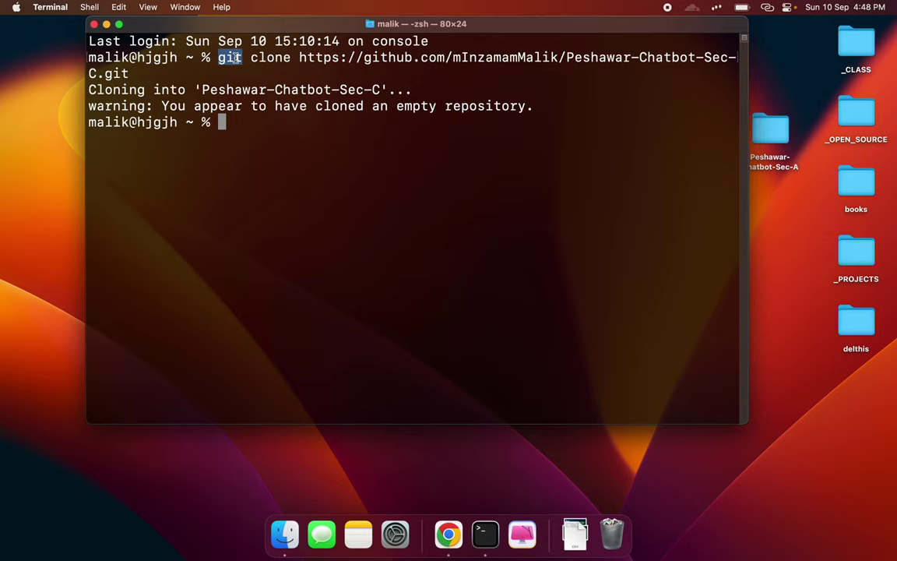
{"action": "left_click", "coordinate": [234, 58]}
{"action": "triple_click", "coordinate": [222, 79]}
{"action": "left_click", "coordinate": [230, 68]}
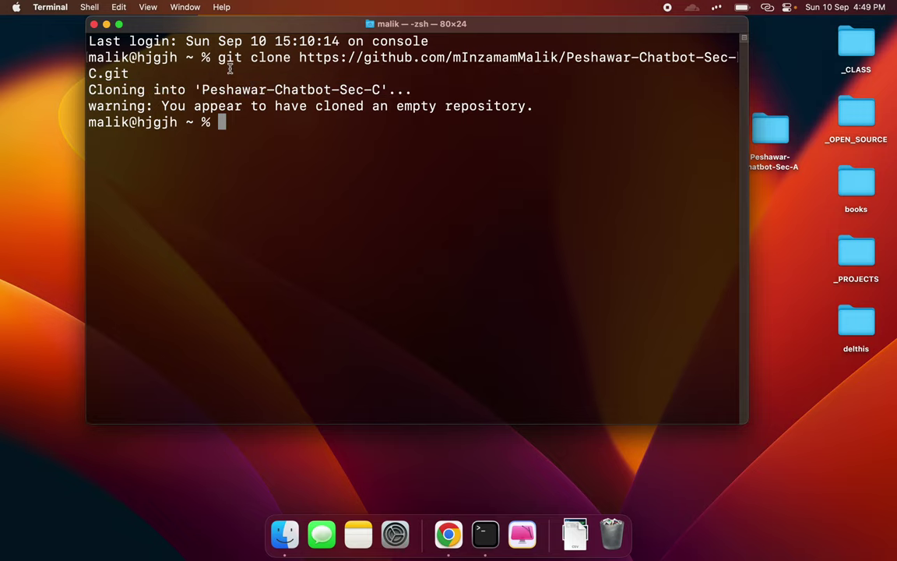
{"action": "double_click", "coordinate": [230, 57]}
Switch to Chrome, search for "git" in a new tab and open the git-scm.com website.
{"action": "key", "text": "ctrl+Right"}
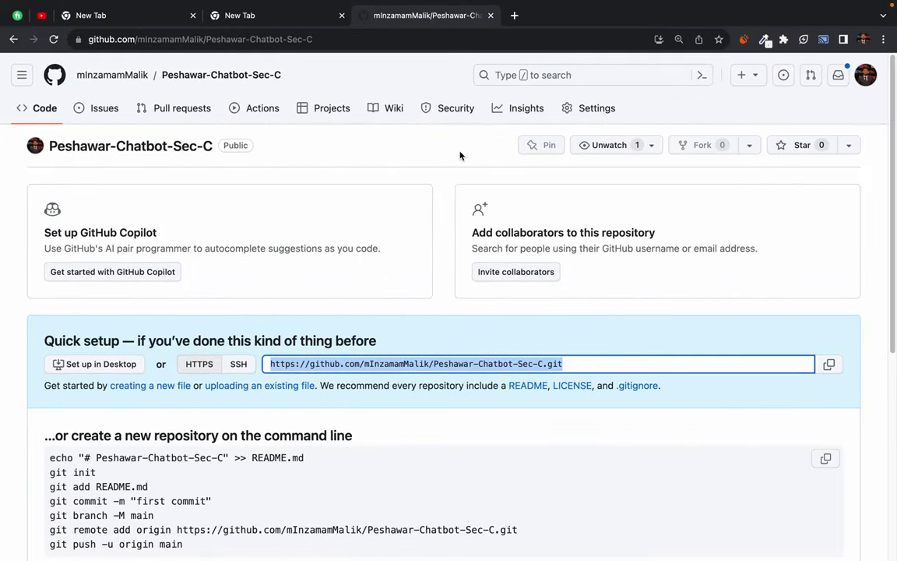
{"action": "key", "text": "super+t"}
{"action": "type", "text": "g"}
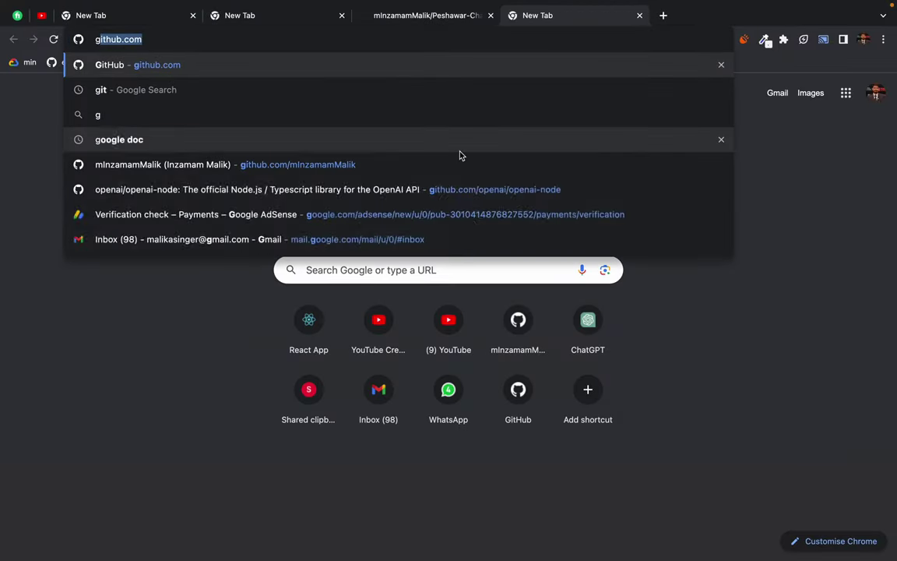
{"action": "type", "text": "it"}
{"action": "key", "text": "Return"}
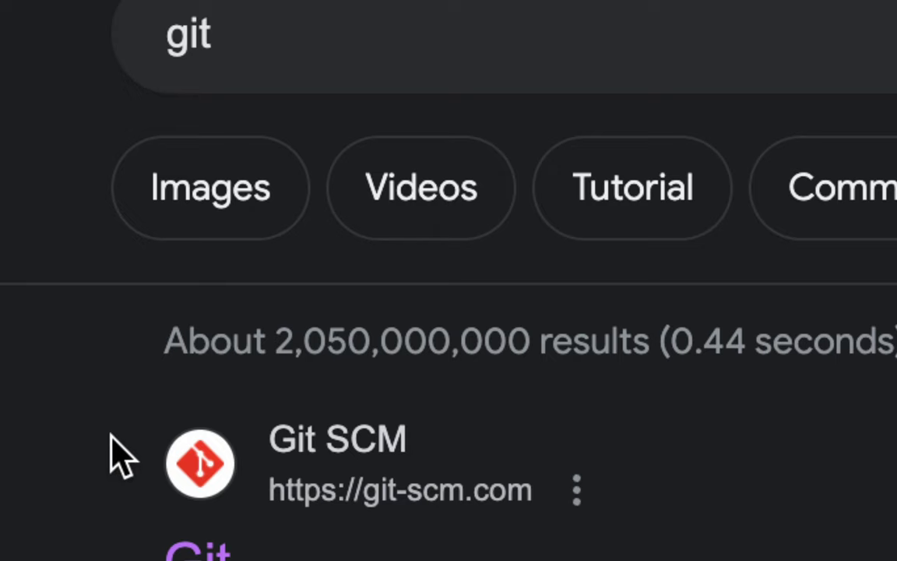
{"action": "scroll", "coordinate": [110, 436], "scroll_direction": "down", "scroll_amount": 4}
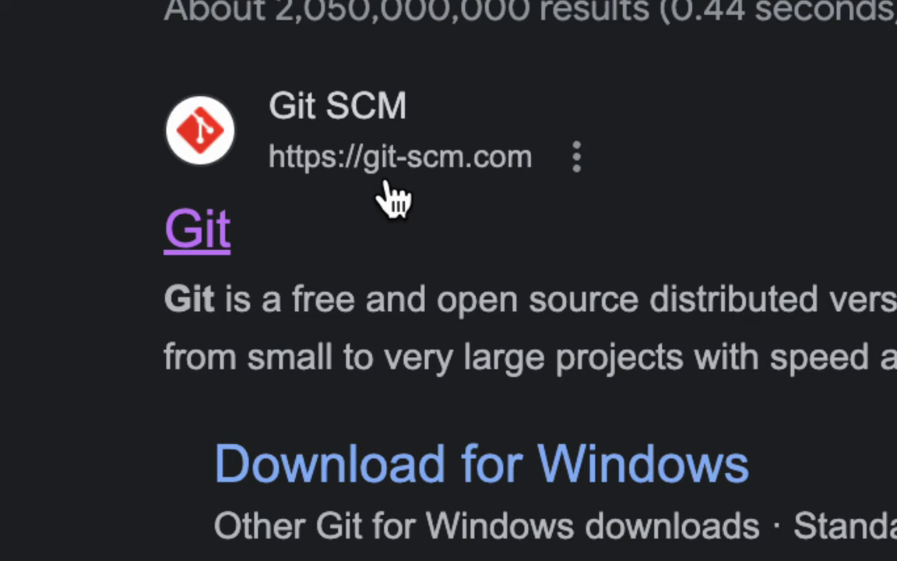
{"action": "left_click", "coordinate": [343, 160]}
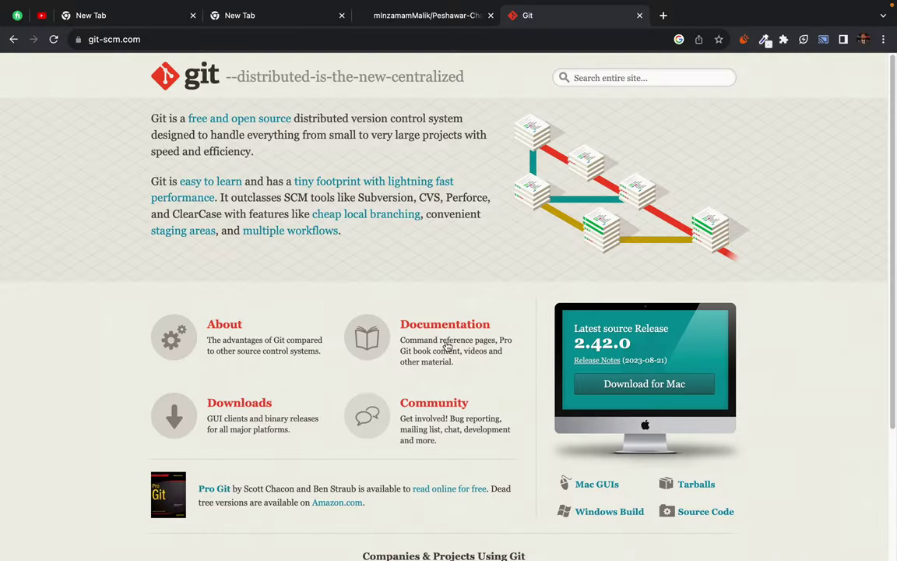
Switch back to Terminal and check the installed Git version with git --version.
{"action": "key", "text": "ctrl+Left"}
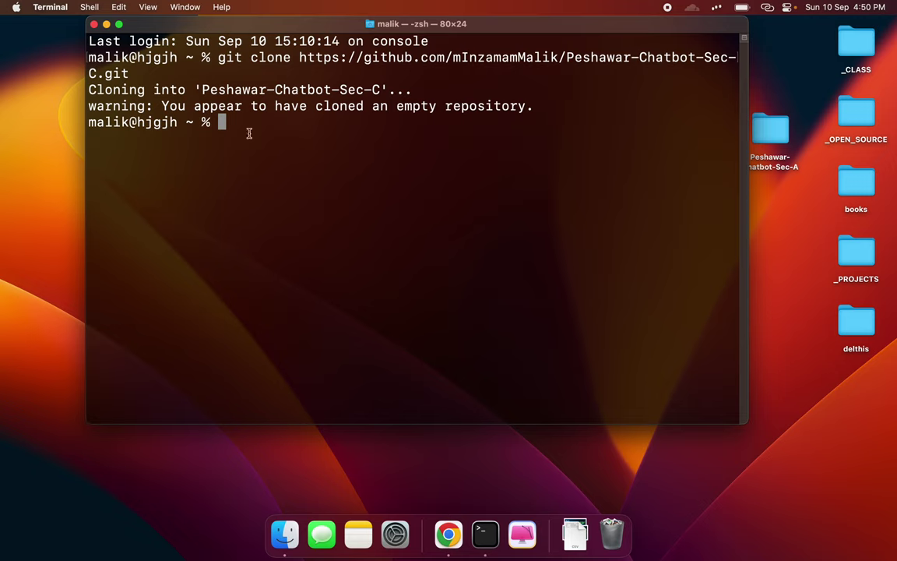
{"action": "type", "text": "git --version"}
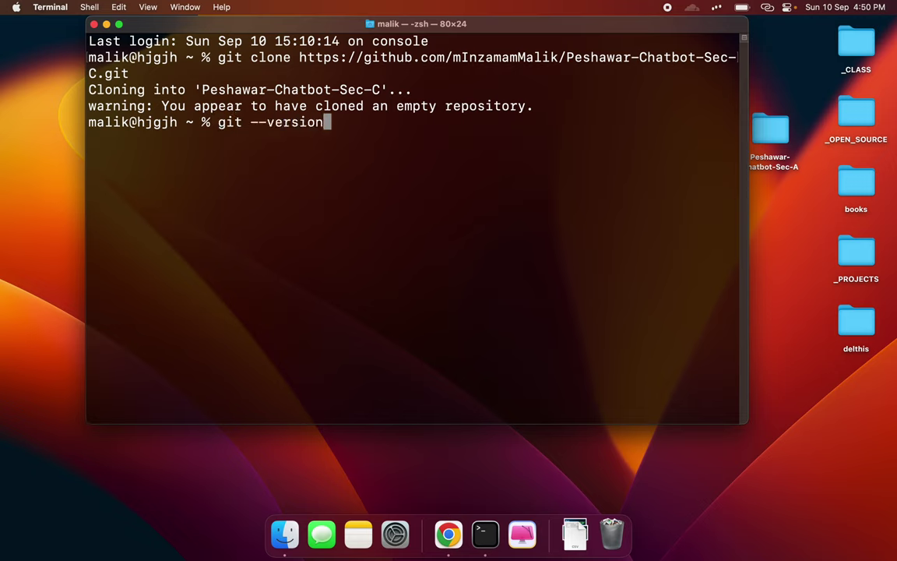
{"action": "key", "text": "Return"}
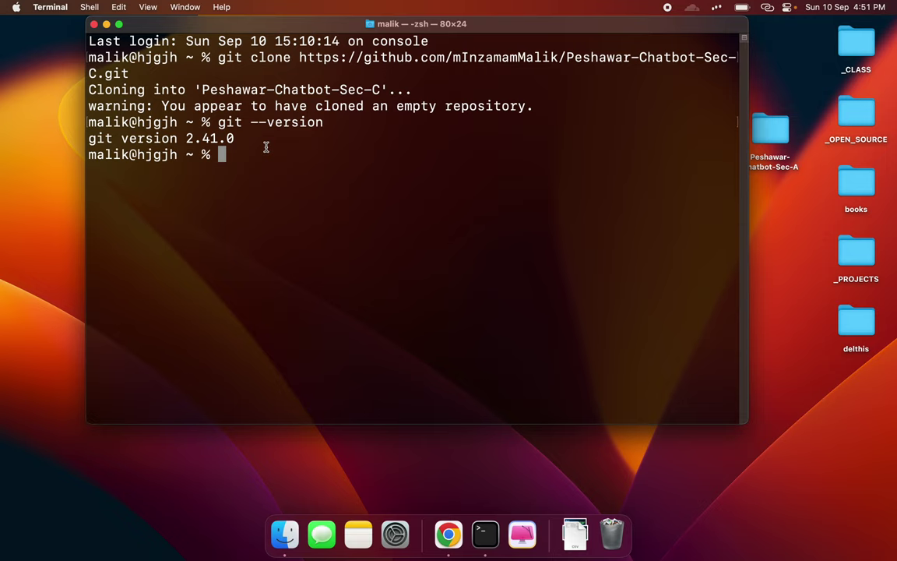
{"action": "left_click_drag", "start_coordinate": [218, 57], "coordinate": [223, 74]}
{"action": "left_click", "coordinate": [223, 73]}
{"action": "left_click_drag", "start_coordinate": [105, 87], "coordinate": [379, 89]}
{"action": "left_click", "coordinate": [215, 90]}
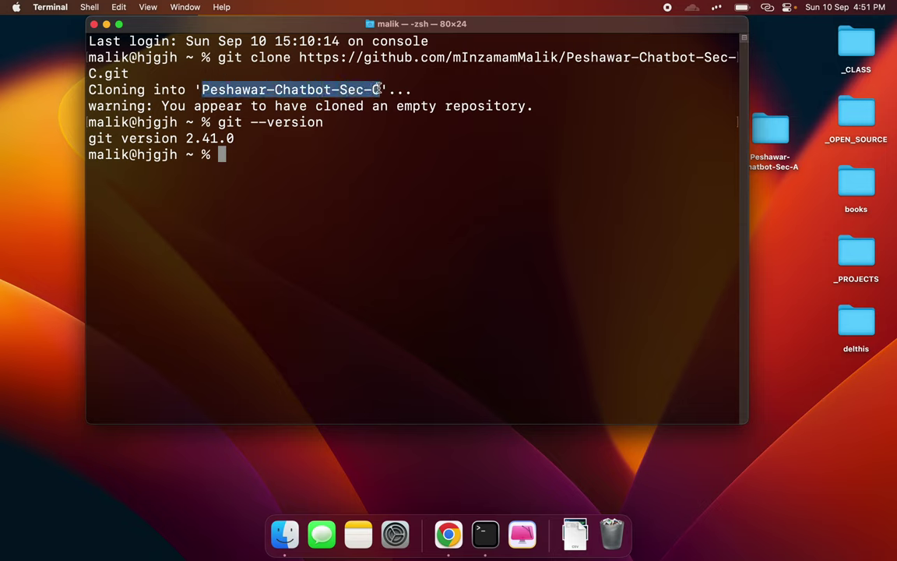
{"action": "left_click", "coordinate": [379, 90]}
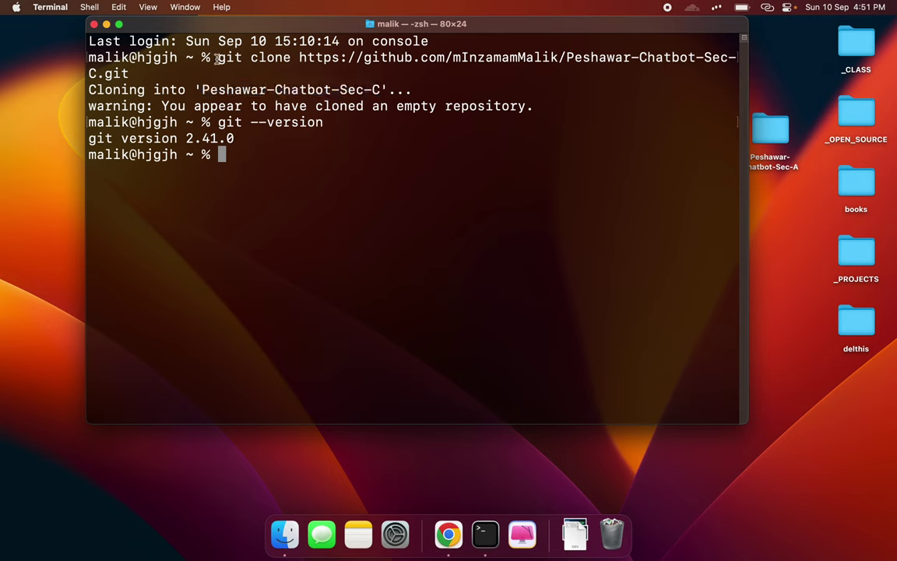
{"action": "mouse_move", "coordinate": [218, 57]}
{"action": "left_mouse_down"}
{"action": "mouse_move", "coordinate": [316, 117]}
{"action": "mouse_move", "coordinate": [436, 126]}
{"action": "left_mouse_up"}
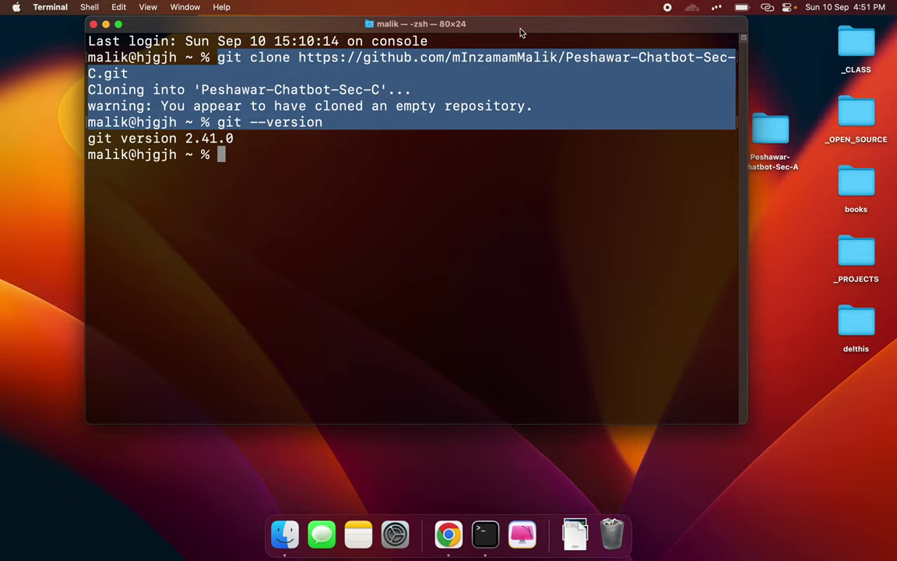
Move the Terminal window clear of the Peshawar-Chatbot-Sec-A folder and change the working directory to Desktop with cd Desktop.
{"action": "left_click_drag", "start_coordinate": [521, 29], "coordinate": [487, 48]}
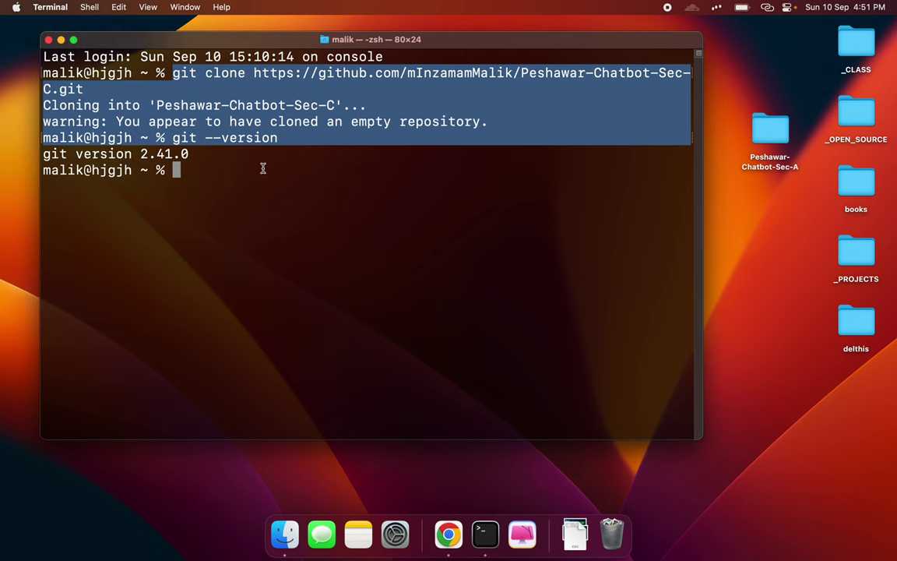
{"action": "left_click", "coordinate": [240, 169]}
{"action": "type", "text": "cd Desk"}
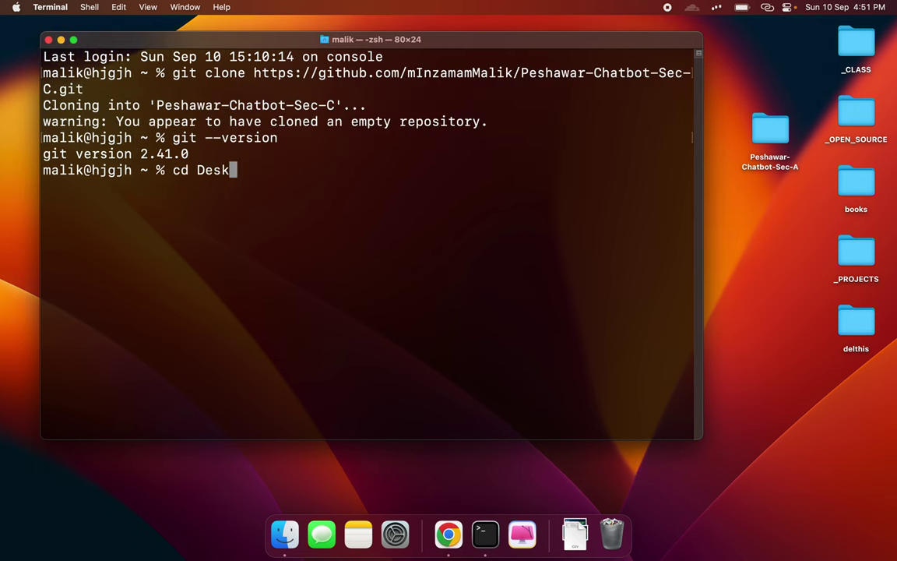
{"action": "key", "text": "Tab"}
{"action": "key", "text": "Return"}
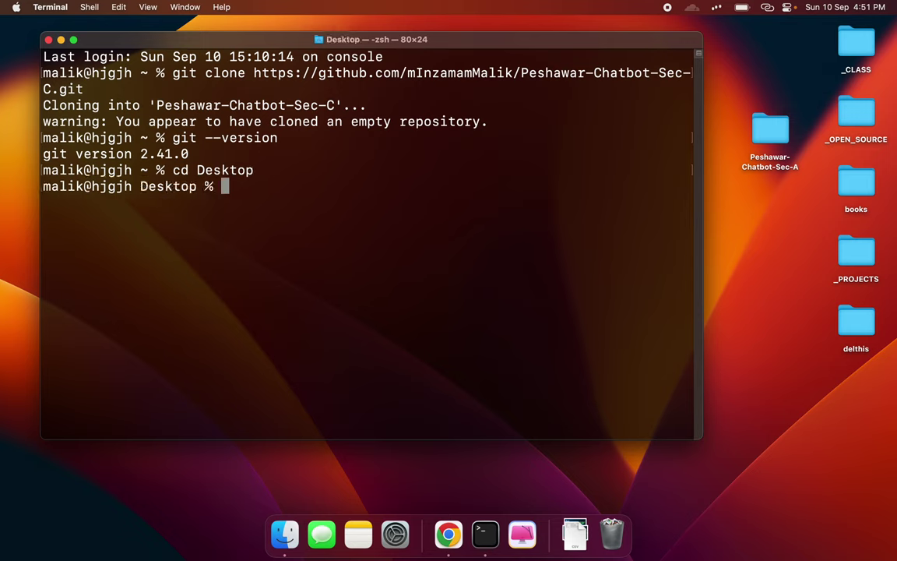
Recall the earlier git clone command for Peshawar-Chatbot-Sec-C and run it in the Desktop directory.
{"action": "key", "text": "Up"}
{"action": "key", "text": "Up"}
{"action": "key", "text": "Up"}
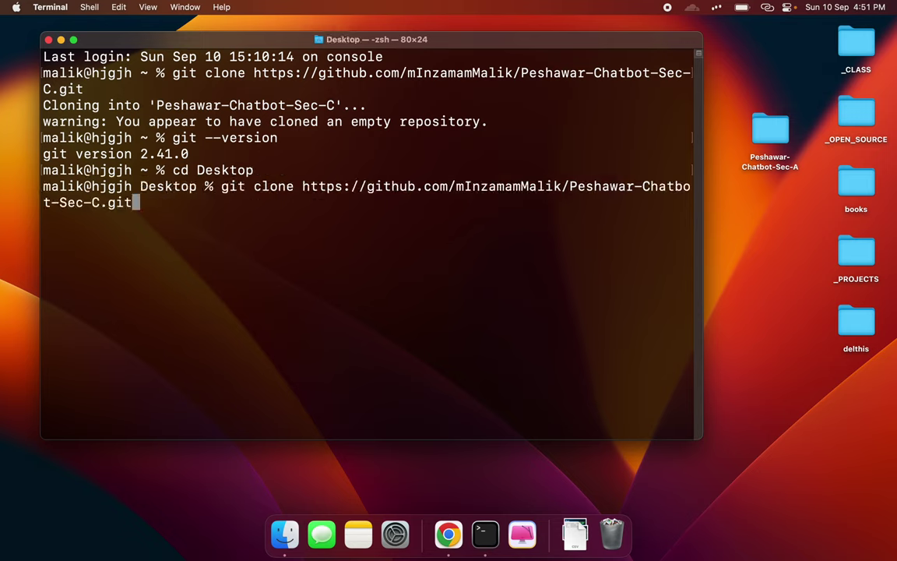
{"action": "key", "text": "Down"}
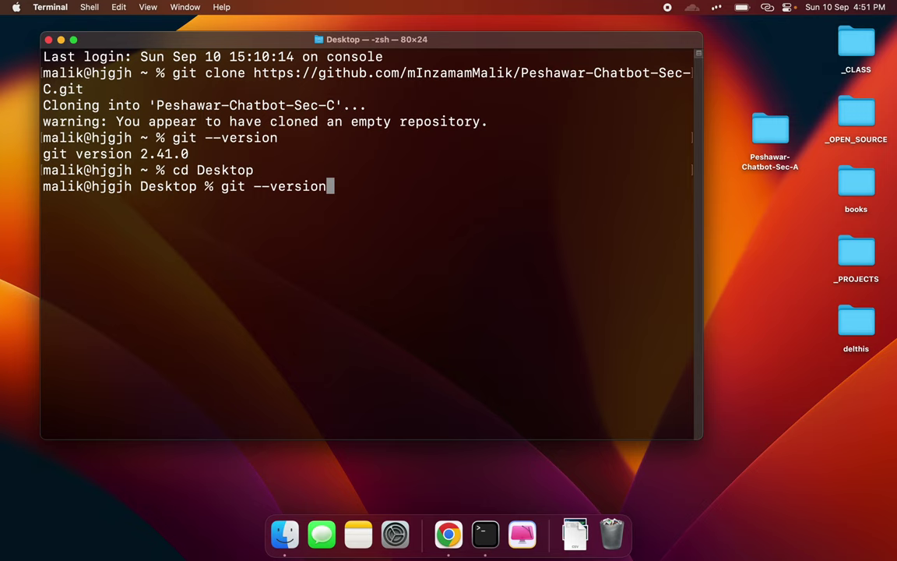
{"action": "key", "text": "Up"}
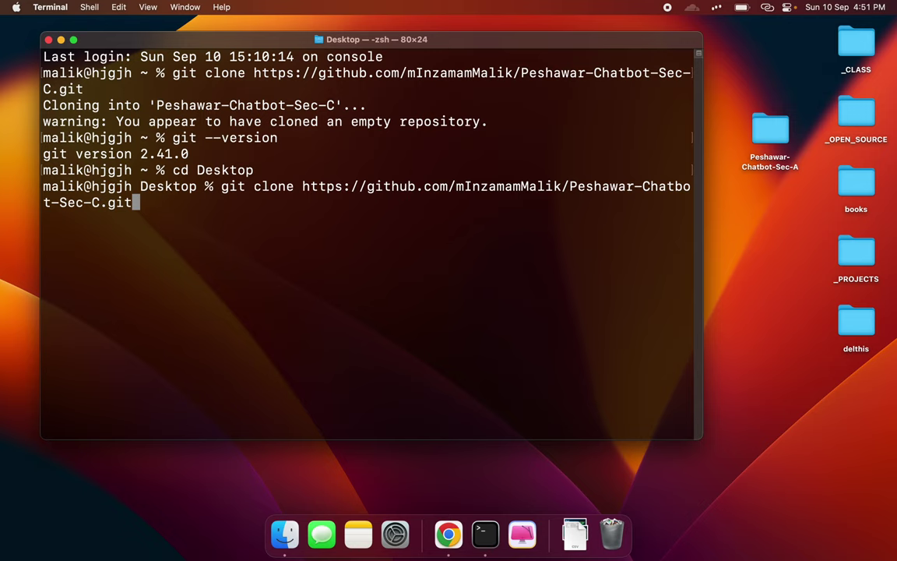
{"action": "key", "text": "Return"}
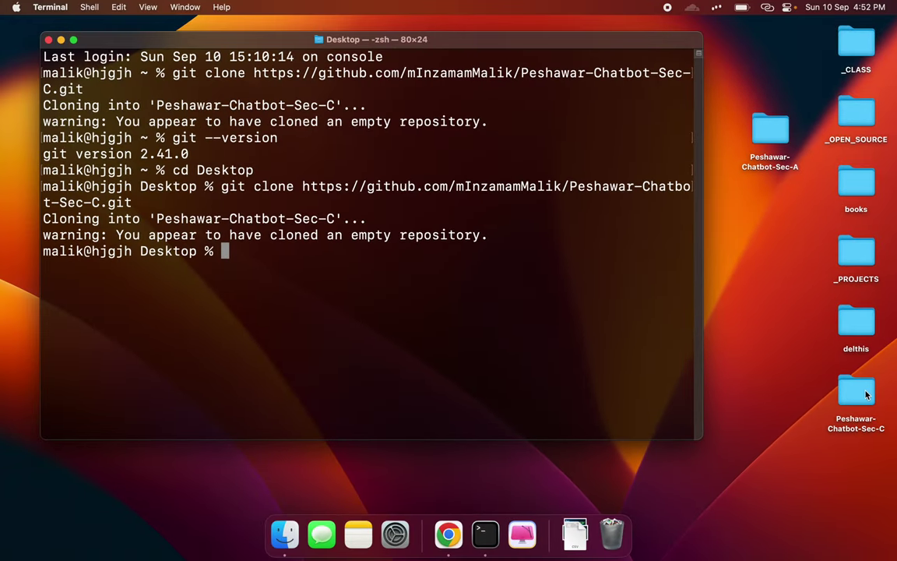
Move the Terminal window aside and place the cloned Peshawar-Chatbot-Sec-C folder in the open area of the desktop.
{"action": "left_click_drag", "start_coordinate": [605, 38], "coordinate": [335, 40]}
{"action": "left_click_drag", "start_coordinate": [846, 393], "coordinate": [537, 195]}
{"action": "left_click", "coordinate": [585, 91]}
{"action": "left_click_drag", "start_coordinate": [597, 164], "coordinate": [646, 200]}
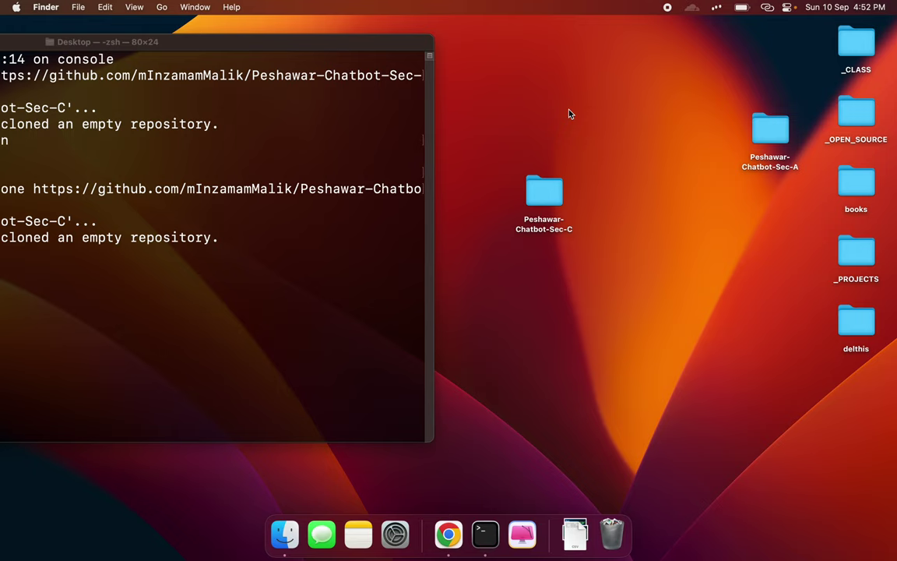
Open the Peshawar-Chatbot-Sec-C folder in Finder and compare its contents with the _CLASS and _OPEN_SOURCE folders.
{"action": "left_click", "coordinate": [548, 202]}
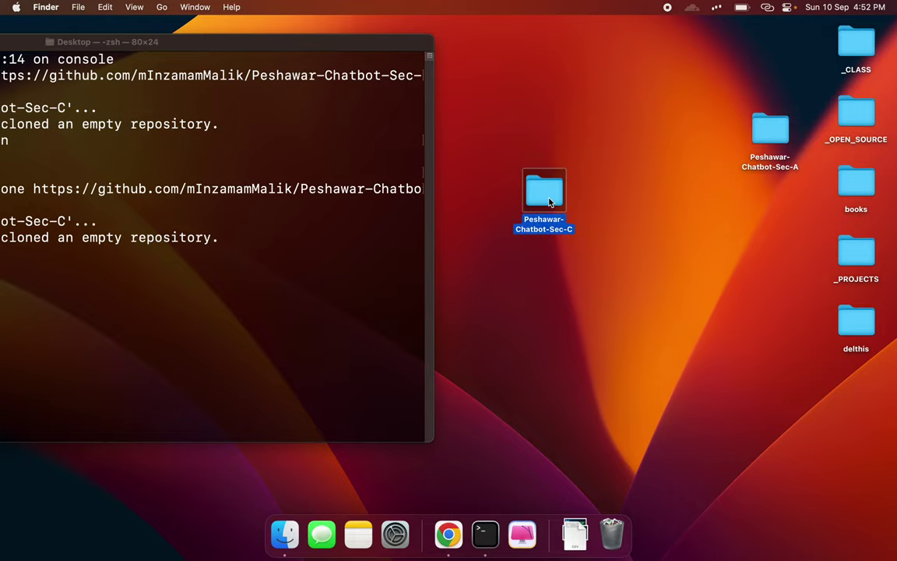
{"action": "double_click", "coordinate": [549, 201]}
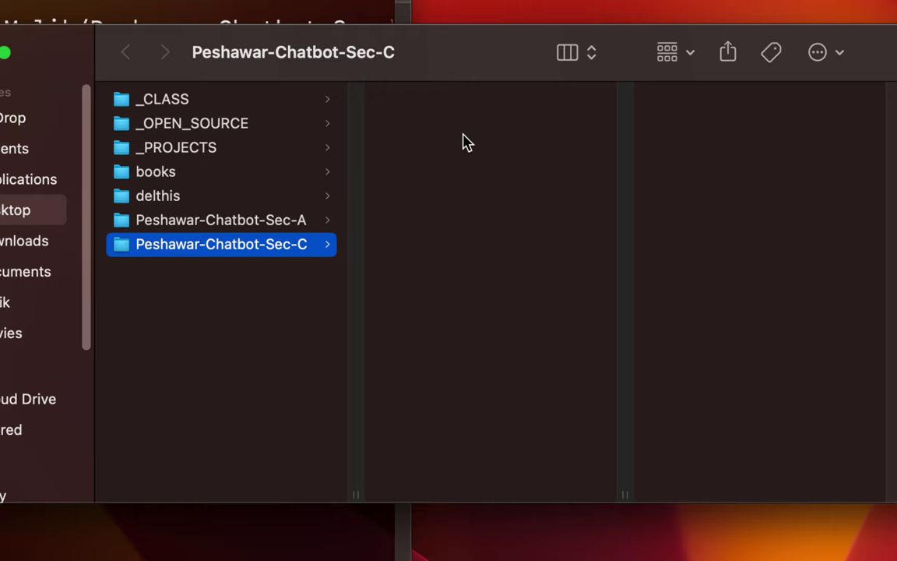
{"action": "left_click", "coordinate": [165, 97]}
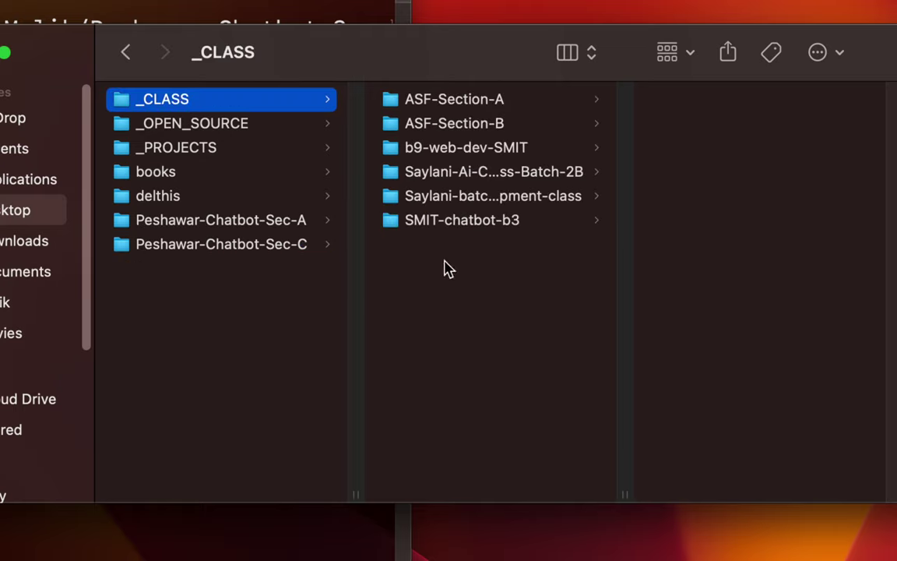
{"action": "left_click", "coordinate": [165, 120]}
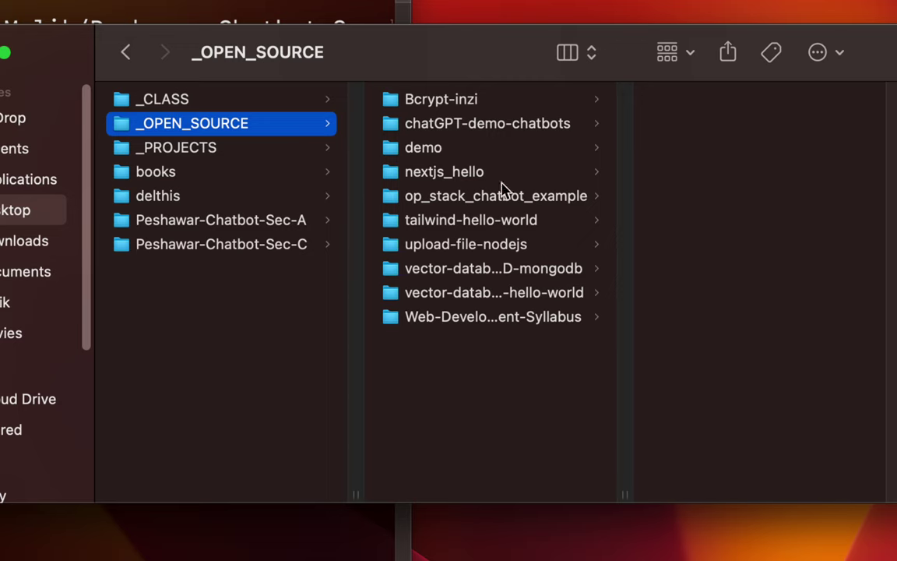
{"action": "left_click", "coordinate": [198, 244]}
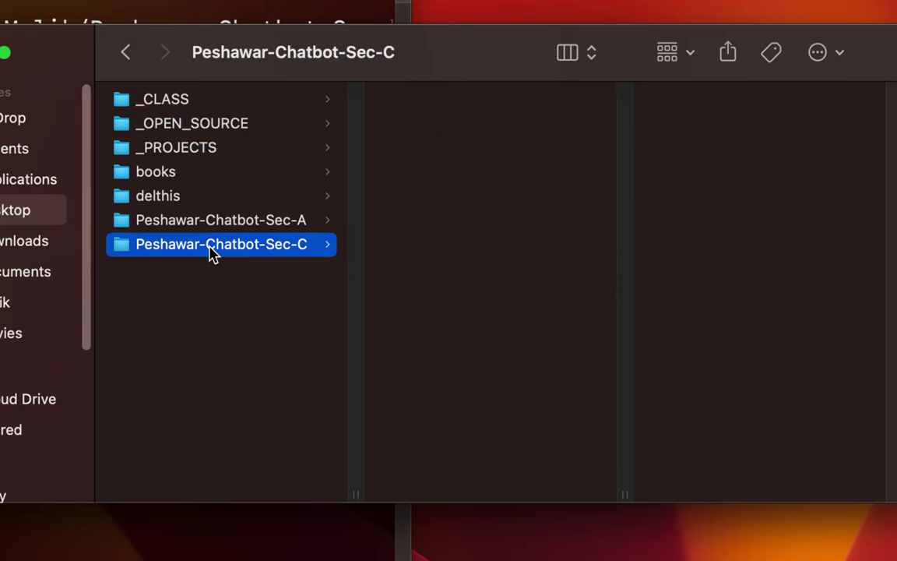
Show hidden files in the Peshawar-Chatbot-Sec-C folder and examine the contents of its .git folder.
{"action": "left_click", "coordinate": [482, 217]}
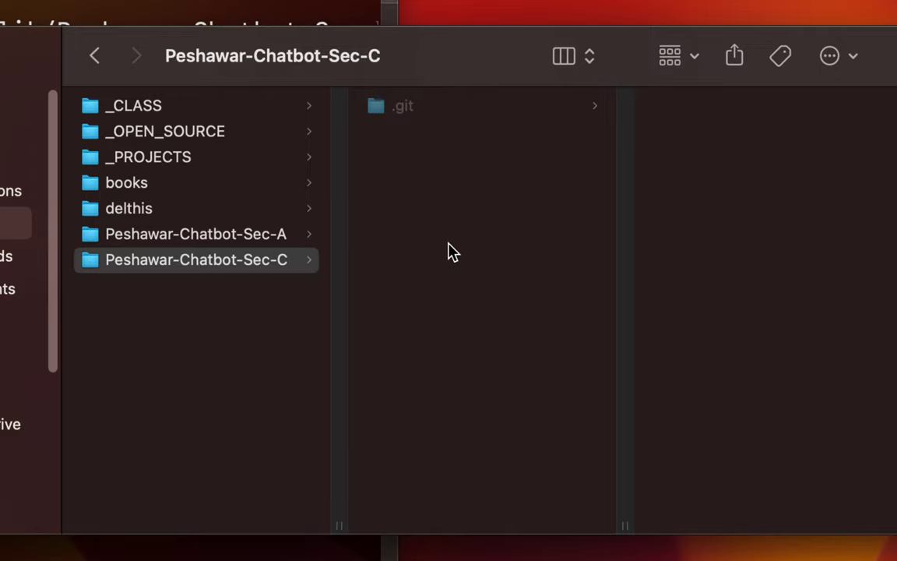
{"action": "left_click", "coordinate": [424, 109]}
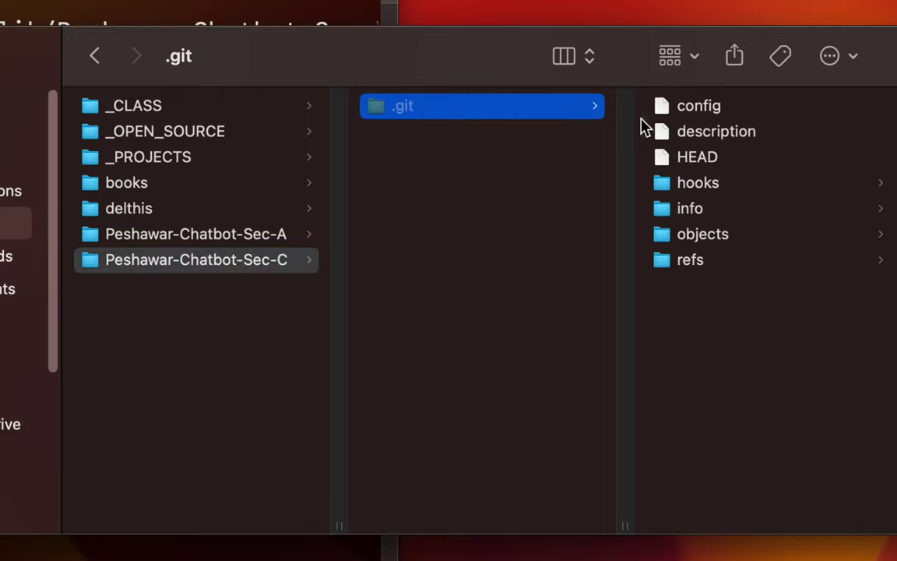
{"action": "left_click", "coordinate": [434, 170]}
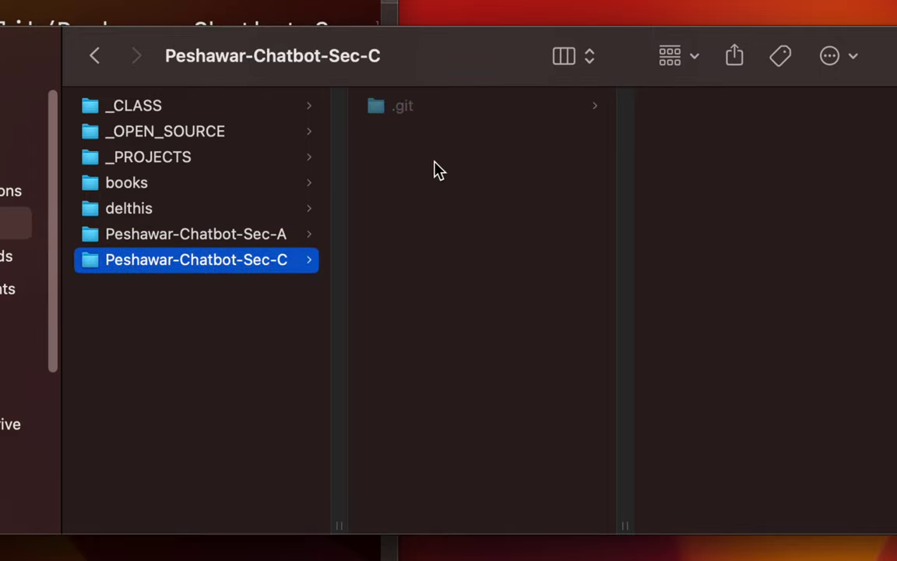
{"action": "left_click", "coordinate": [421, 113]}
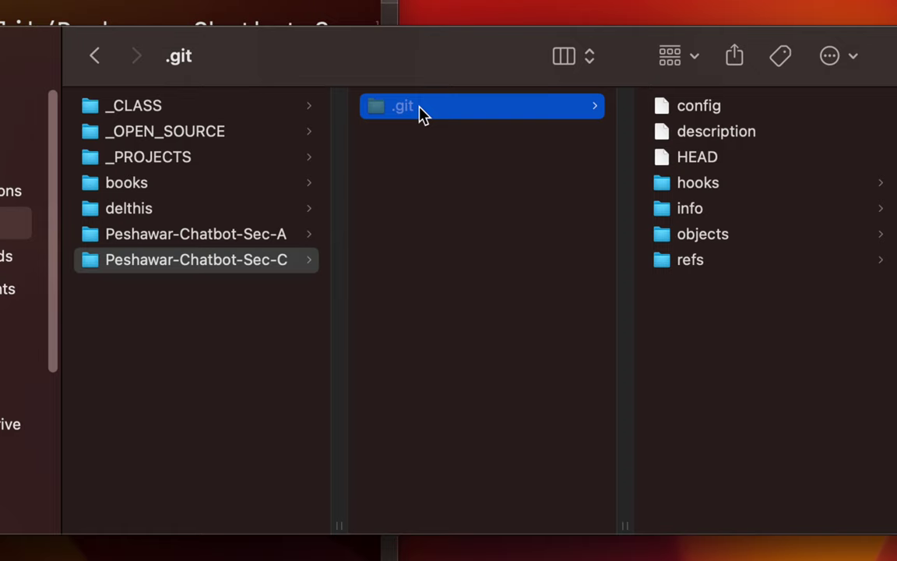
{"action": "left_click", "coordinate": [449, 175]}
{"action": "left_click", "coordinate": [430, 116]}
{"action": "left_click", "coordinate": [439, 153]}
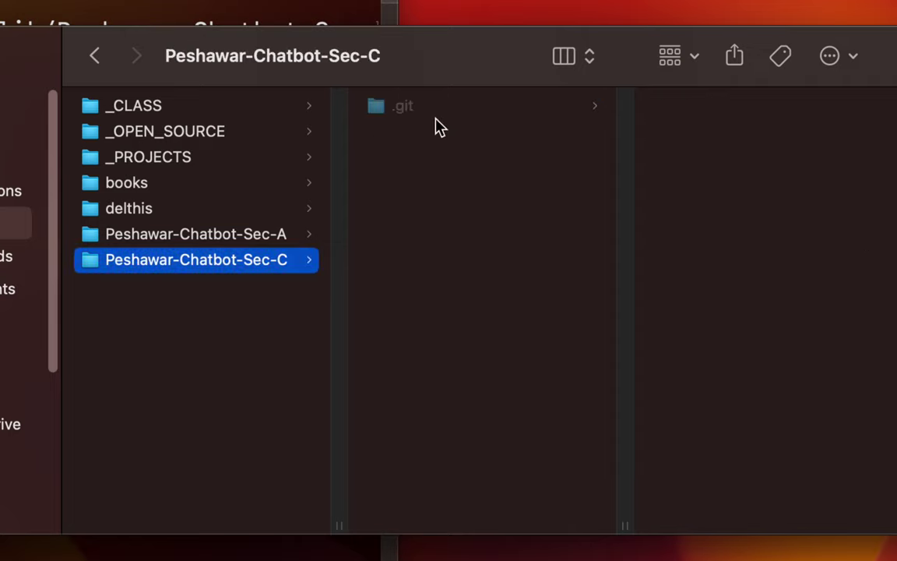
Check the .git folder inside Peshawar-Chatbot-Sec-C again and hide the hidden files.
{"action": "left_click", "coordinate": [436, 113]}
{"action": "left_click", "coordinate": [437, 179]}
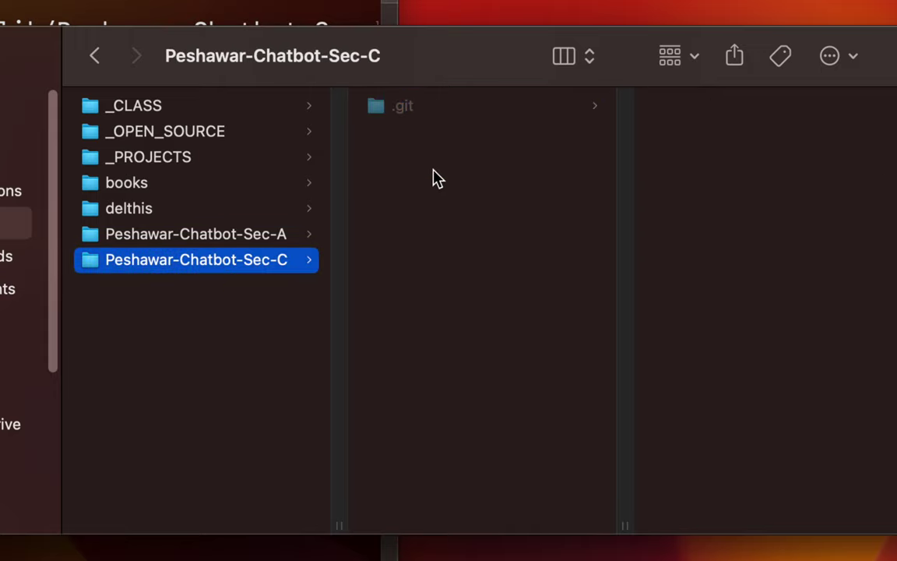
{"action": "left_click", "coordinate": [431, 113]}
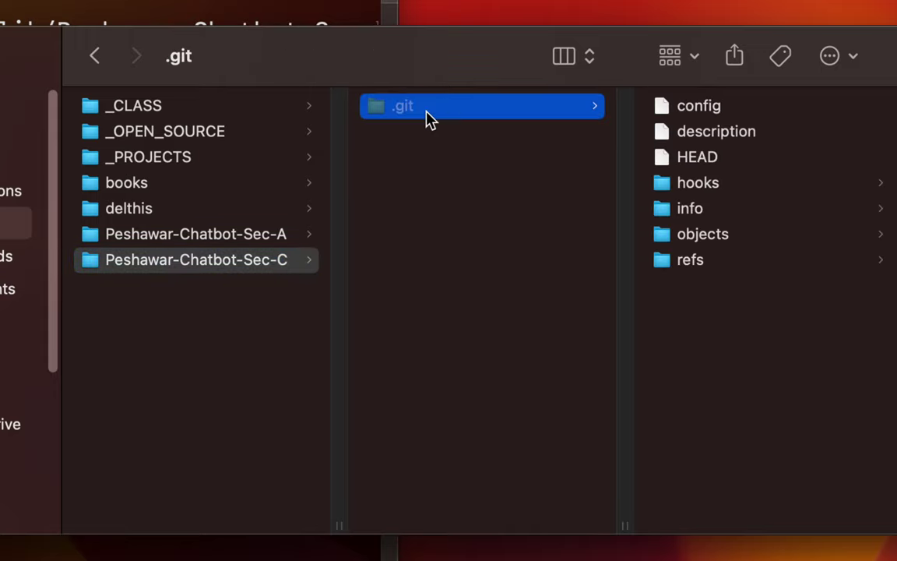
{"action": "left_click", "coordinate": [432, 179]}
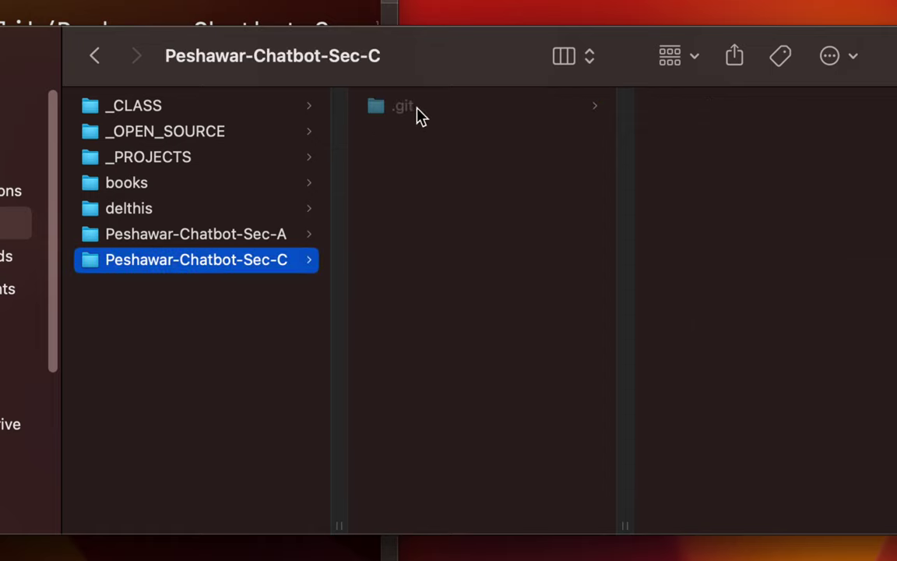
{"action": "left_click", "coordinate": [418, 121]}
{"action": "left_click", "coordinate": [421, 173]}
{"action": "key", "text": "super+shift+period"}
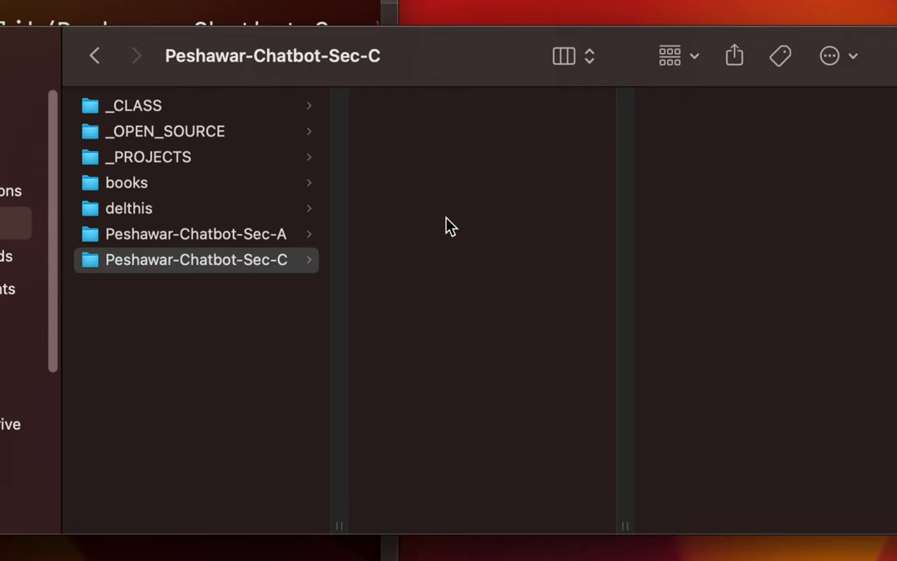
{"action": "left_click", "coordinate": [248, 261]}
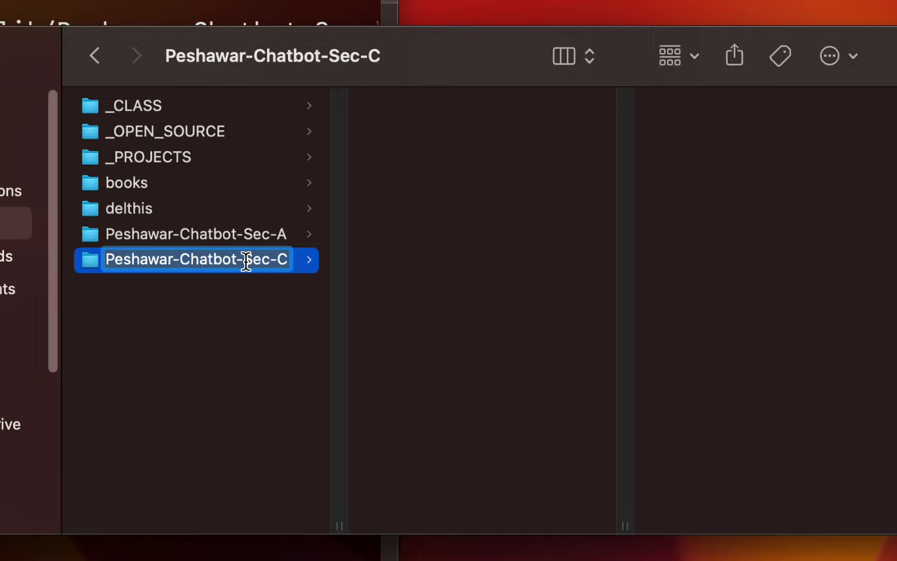
{"action": "key", "text": "Return"}
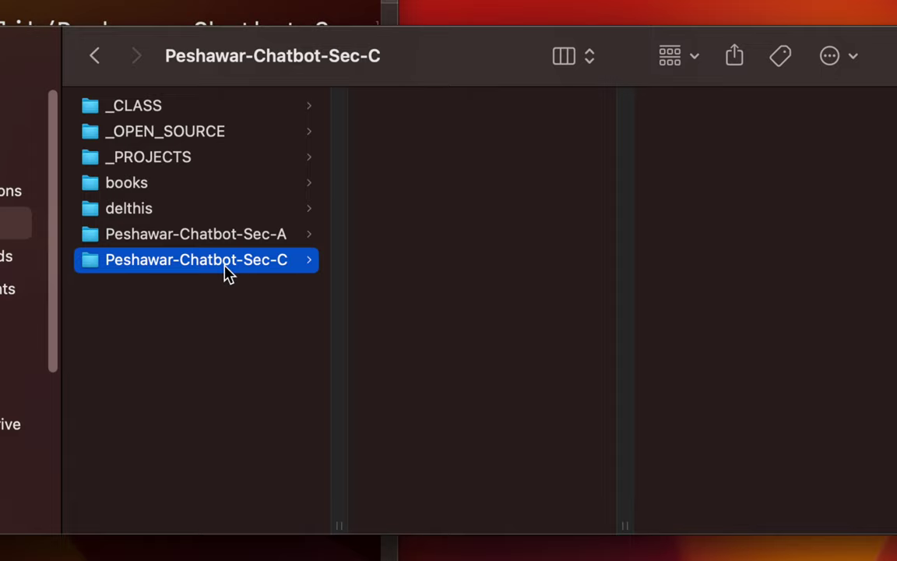
{"action": "right_click", "coordinate": [459, 218]}
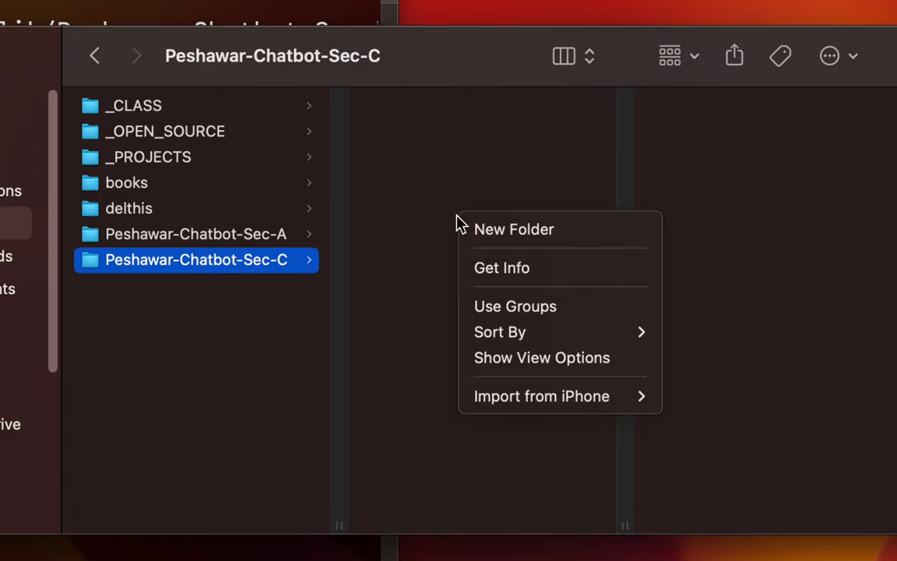
{"action": "left_click", "coordinate": [420, 263]}
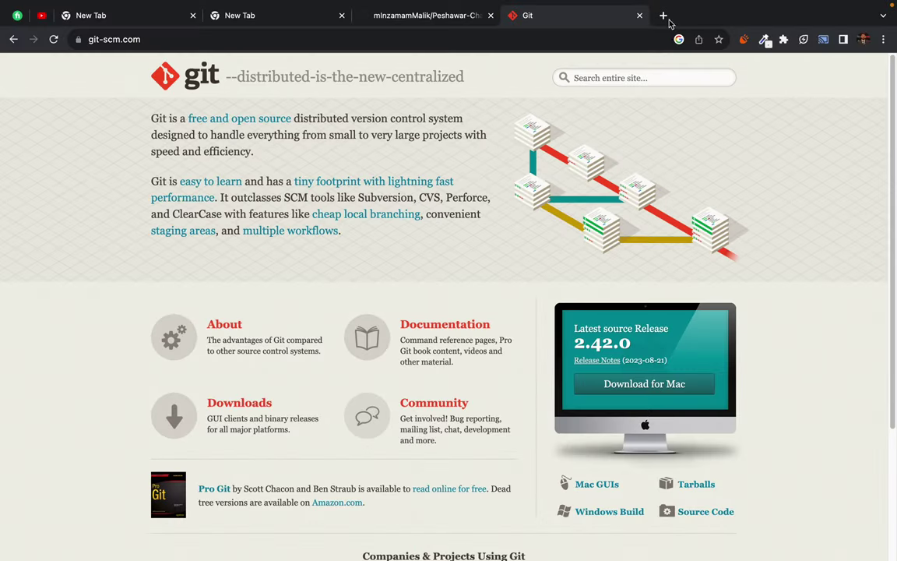
Search Google for vscode in a new browser tab and open the official Visual Studio Code website.
{"action": "left_click", "coordinate": [666, 15]}
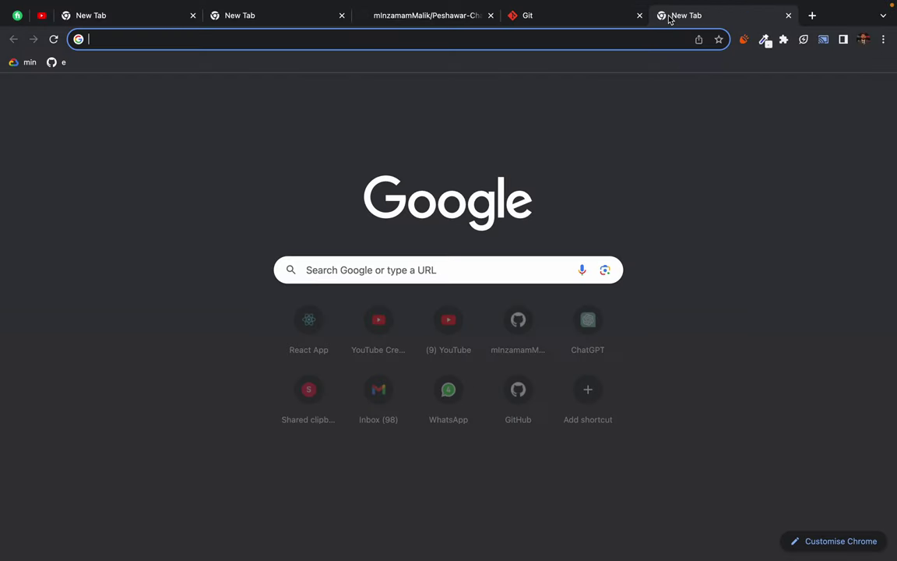
{"action": "type", "text": "vscode"}
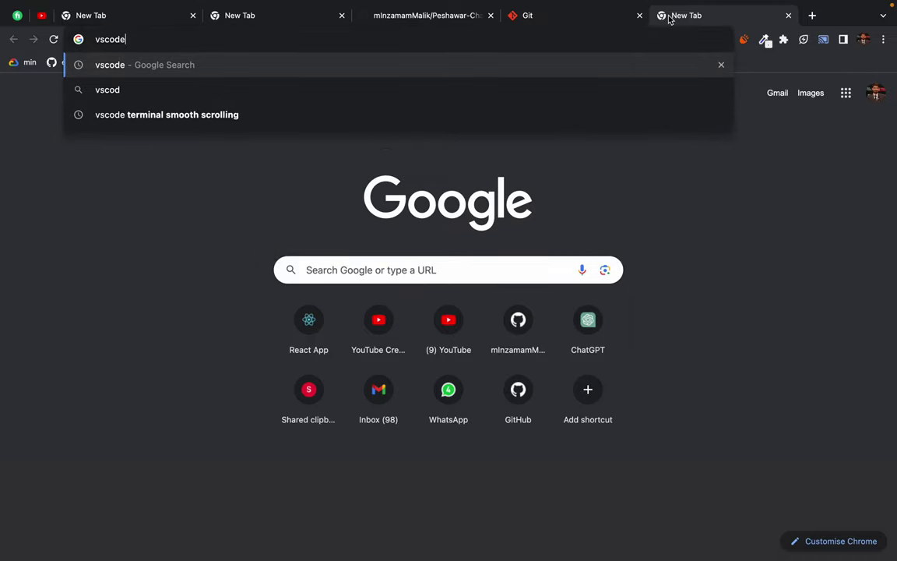
{"action": "key", "text": "Return"}
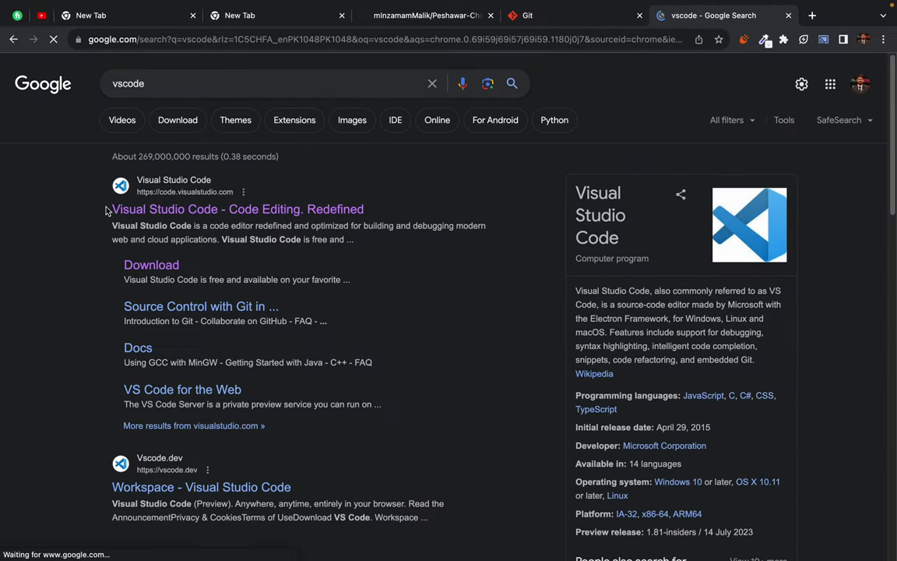
{"action": "scroll", "coordinate": [105, 211], "scroll_direction": "down", "scroll_amount": 10}
{"action": "scroll", "coordinate": [106, 210], "scroll_direction": "up", "scroll_amount": 10}
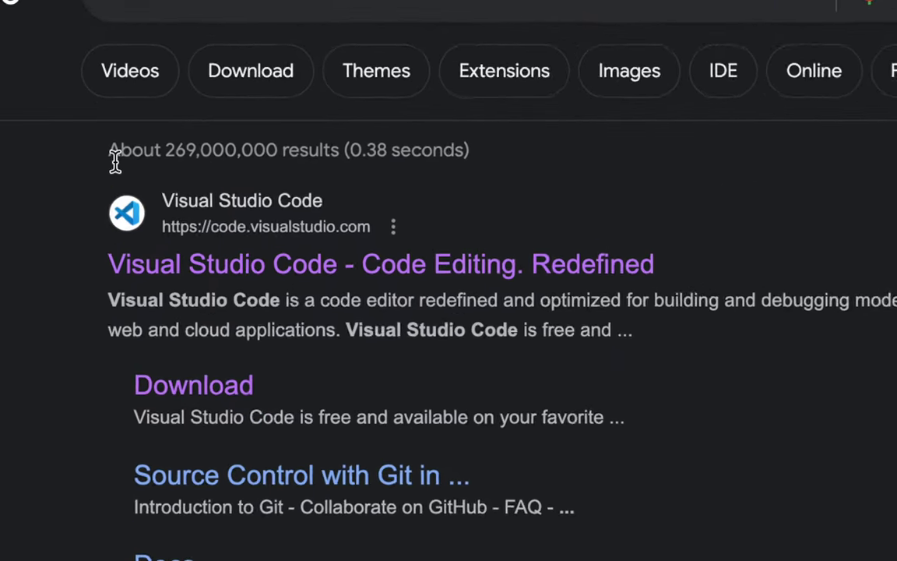
{"action": "left_click_drag", "start_coordinate": [72, 245], "coordinate": [309, 369]}
{"action": "left_click", "coordinate": [335, 400]}
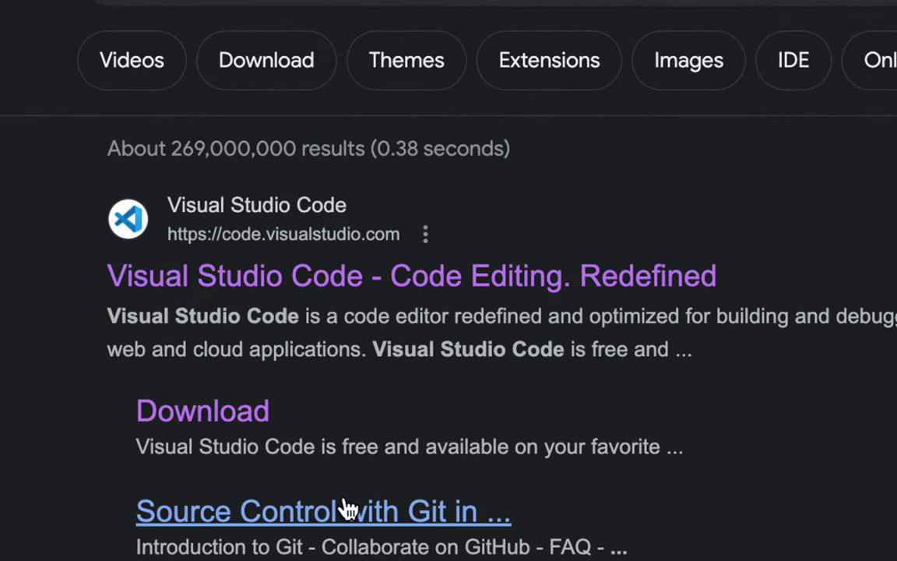
{"action": "scroll", "coordinate": [339, 545], "scroll_direction": "down", "scroll_amount": 2}
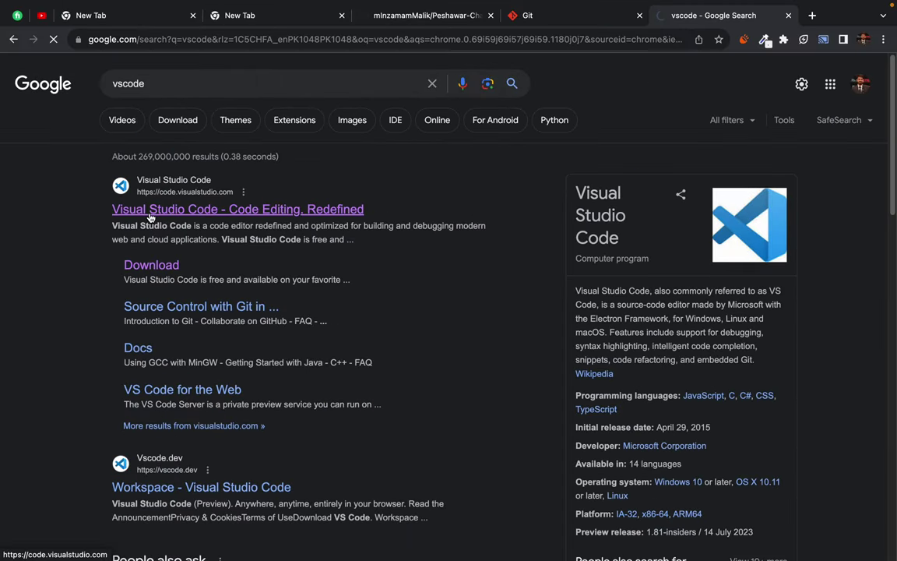
{"action": "left_click", "coordinate": [201, 178]}
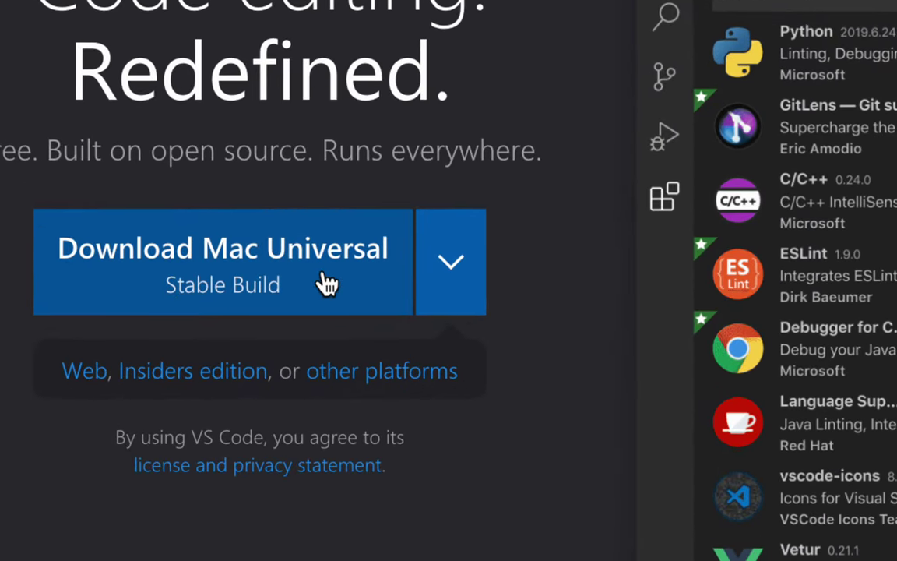
Expand the list of Visual Studio Code downloads by platform, examine the Windows x64 entry and collapse the list.
{"action": "left_click", "coordinate": [460, 266]}
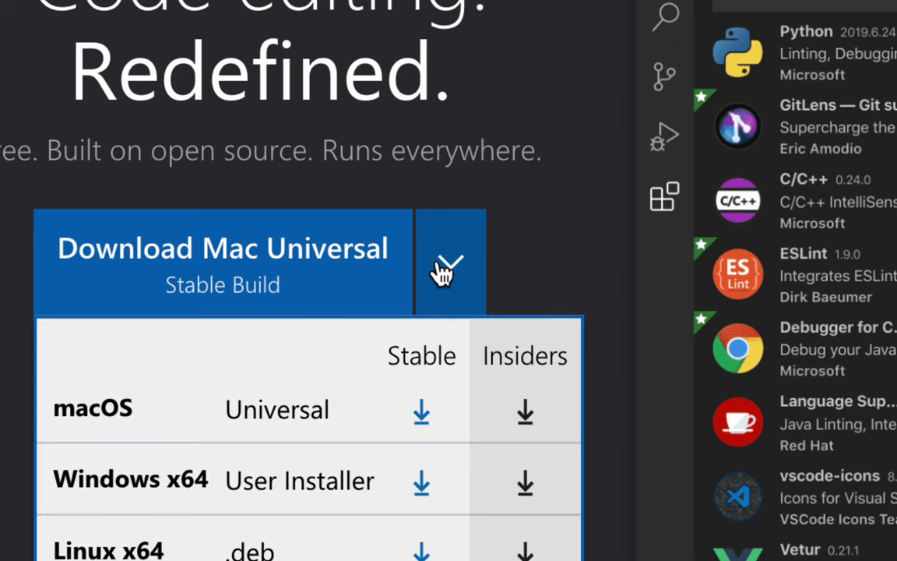
{"action": "left_click_drag", "start_coordinate": [115, 480], "coordinate": [208, 479]}
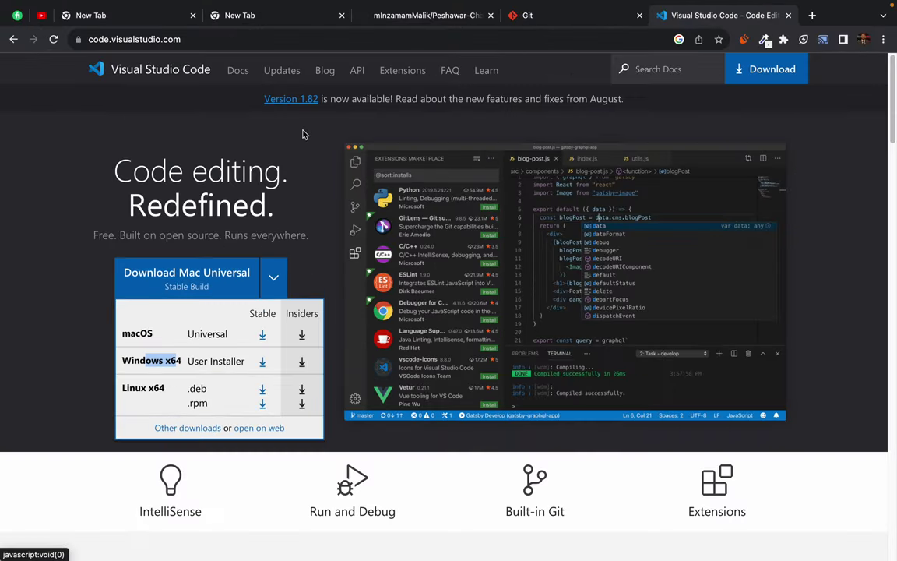
{"action": "left_click", "coordinate": [274, 121]}
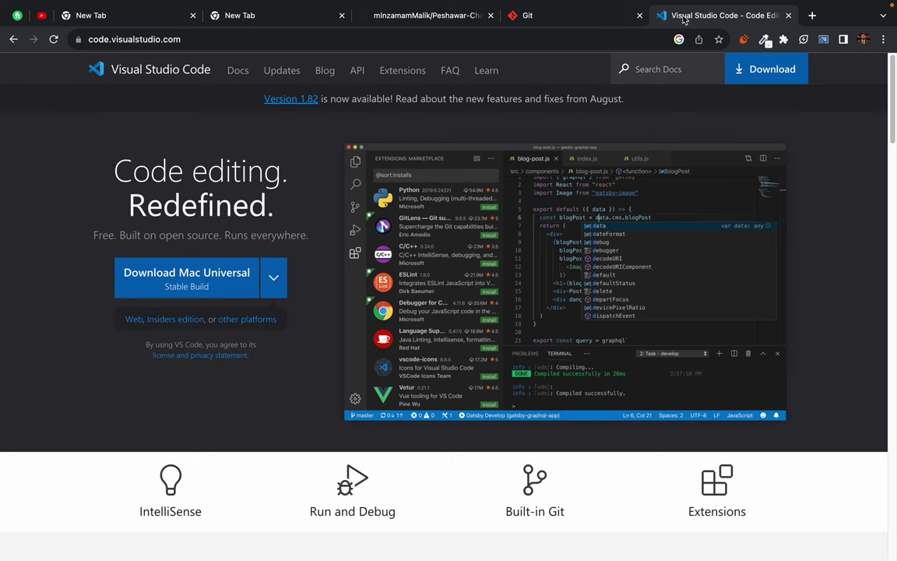
Close the Visual Studio Code web page and bring the Terminal window fully into view on the desktop.
{"action": "key", "text": "super+w"}
{"action": "key", "text": "ctrl+Left"}
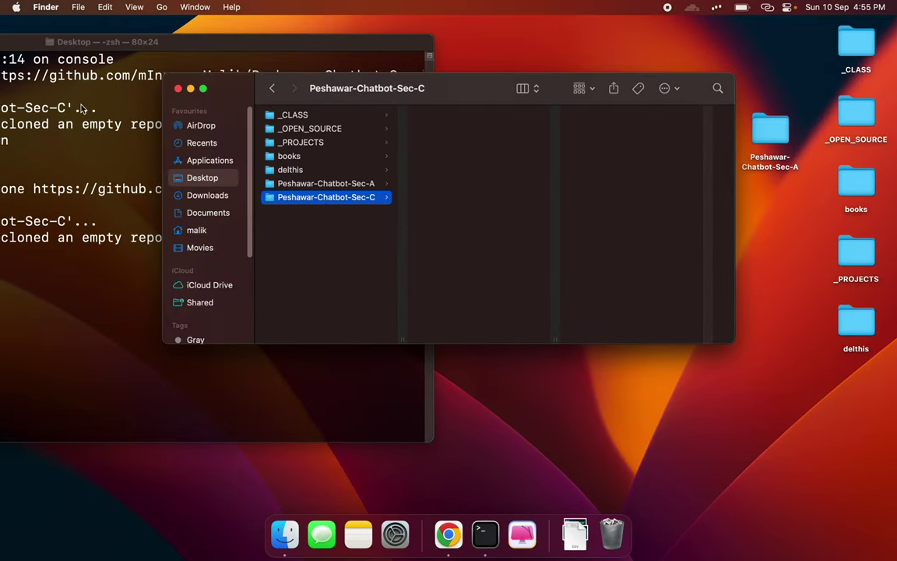
{"action": "left_click", "coordinate": [100, 37]}
{"action": "left_click_drag", "start_coordinate": [76, 41], "coordinate": [428, 47]}
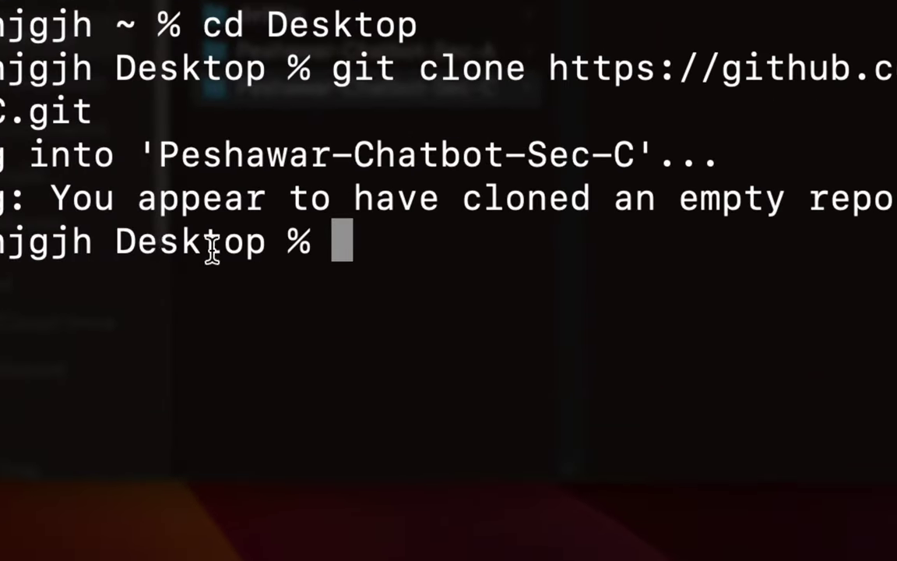
Change the Terminal directory from Desktop to the cloned folder with cd Peshawar-Chatbot-Sec-C.
{"action": "left_click_drag", "start_coordinate": [232, 255], "coordinate": [300, 255]}
{"action": "left_click", "coordinate": [298, 243]}
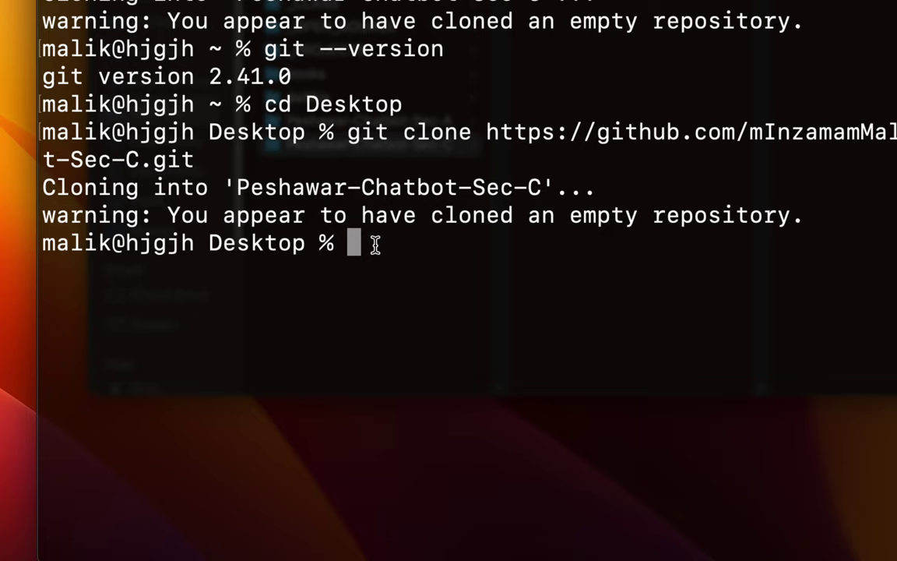
{"action": "type", "text": "cd"}
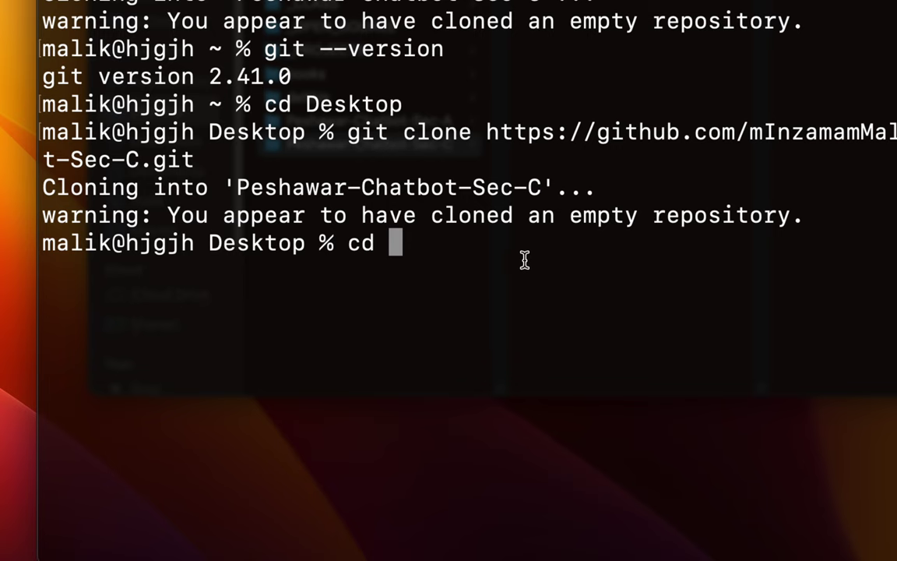
{"action": "left_click_drag", "start_coordinate": [248, 187], "coordinate": [546, 190]}
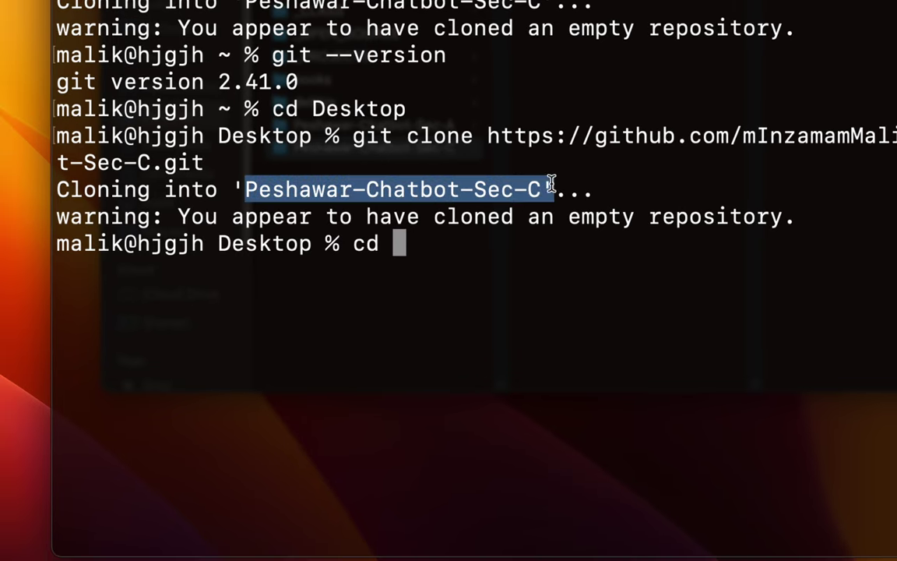
{"action": "left_click", "coordinate": [517, 234]}
{"action": "type", "text": "Pe"}
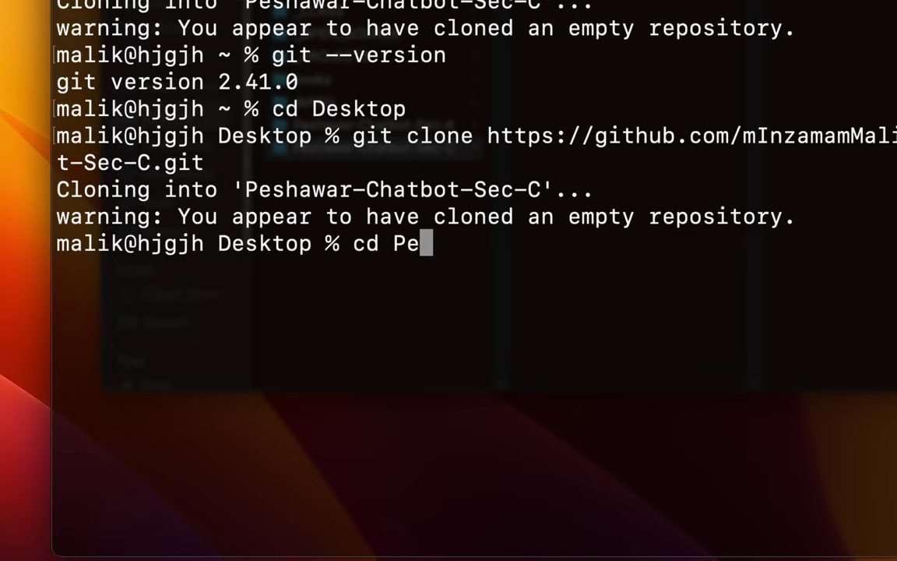
{"action": "type", "text": "s"}
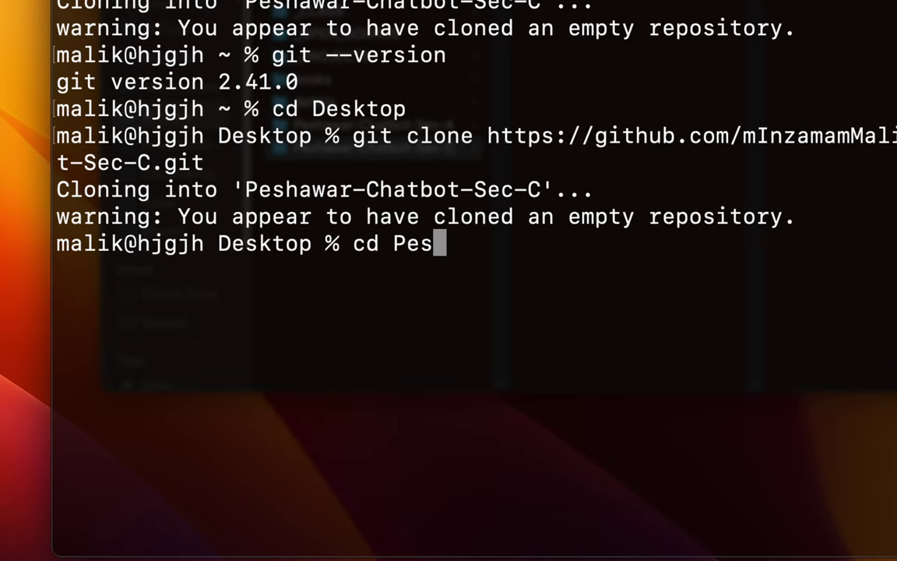
{"action": "key", "text": "Tab"}
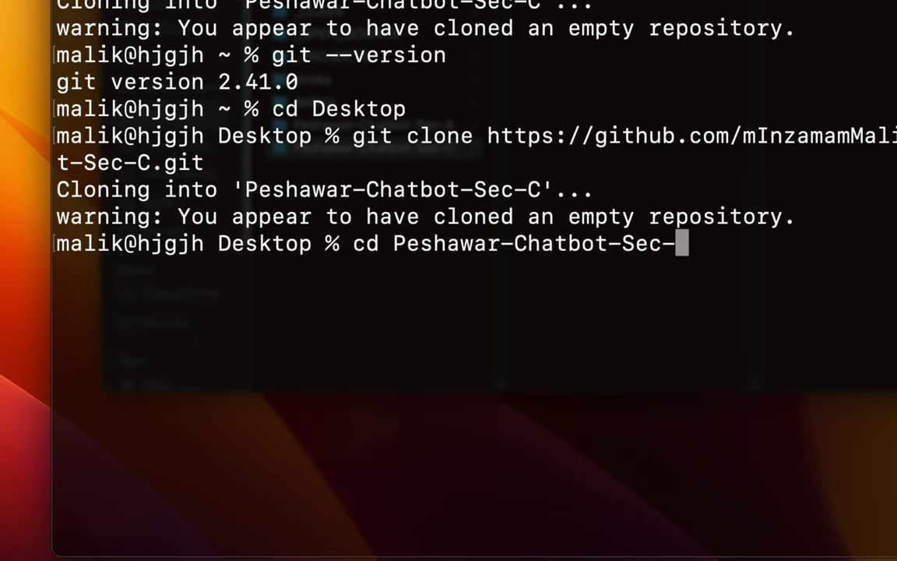
{"action": "key", "text": "Tab"}
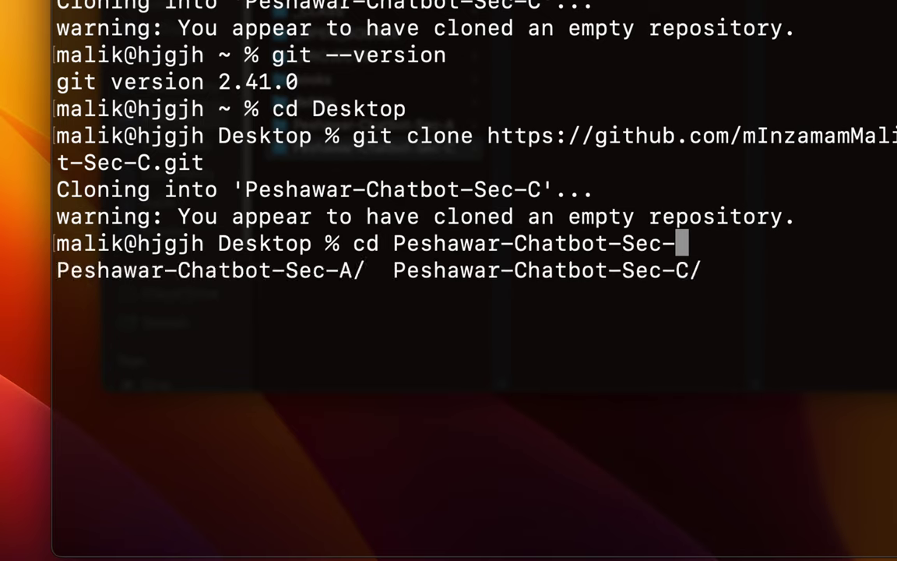
{"action": "type", "text": "C"}
{"action": "key", "text": "Return"}
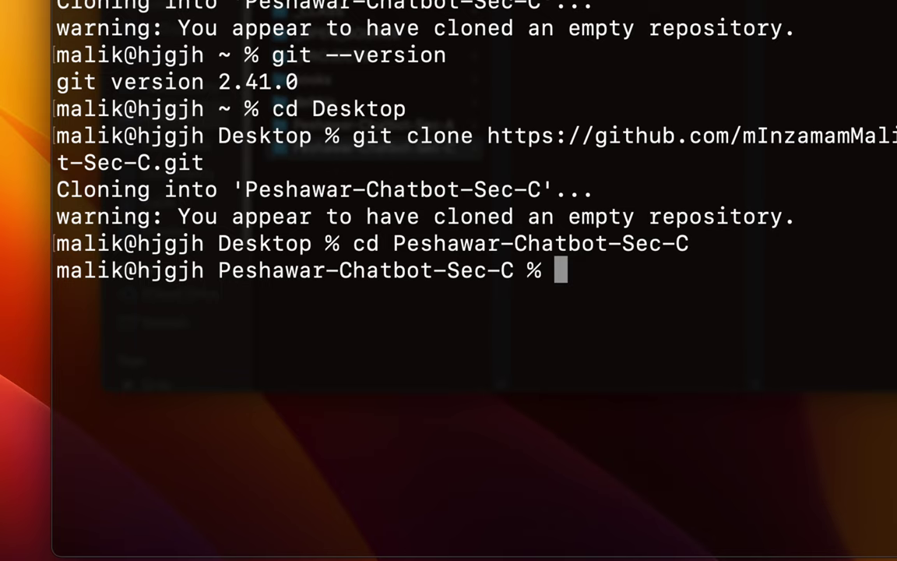
Add four blank prompt lines and check the current directory name in the last prompt.
{"action": "key", "text": "Return"}
{"action": "key", "text": "Return"}
{"action": "key", "text": "Return"}
{"action": "key", "text": "Return"}
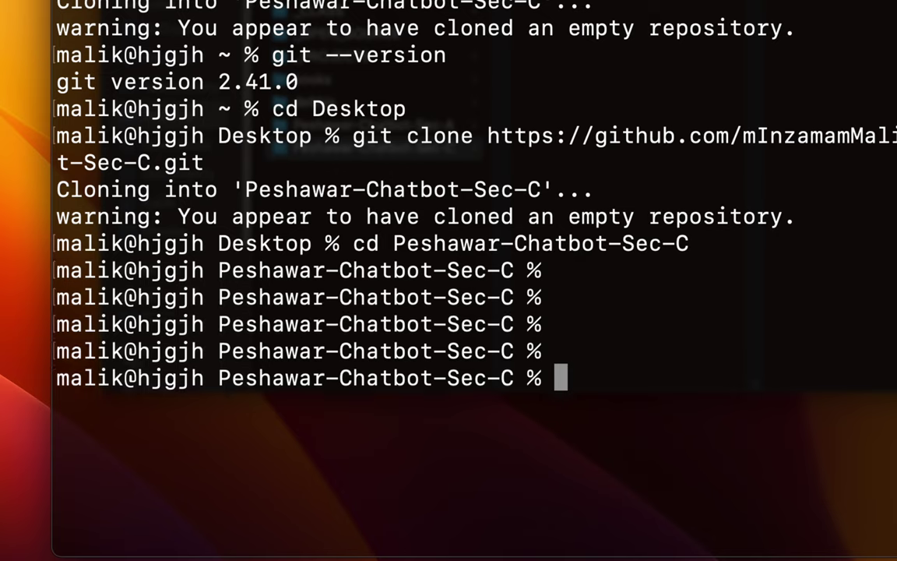
{"action": "left_click_drag", "start_coordinate": [218, 378], "coordinate": [510, 378]}
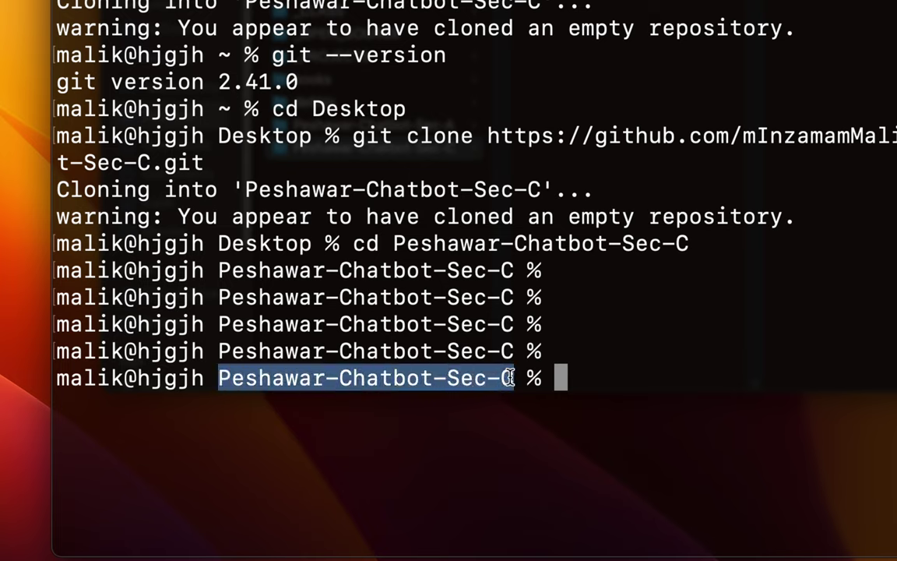
{"action": "left_click", "coordinate": [543, 235]}
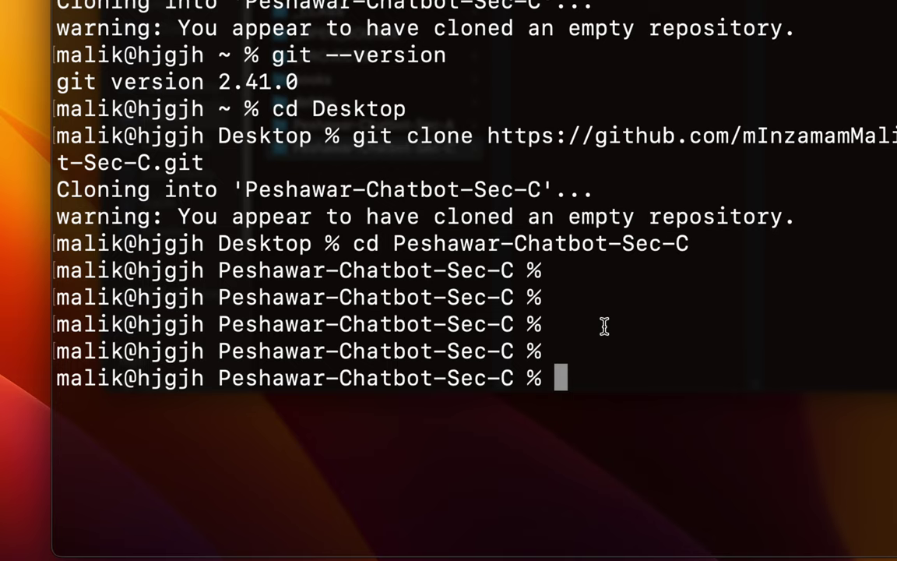
Run code . to open the current directory in Visual Studio Code, shown full screen without the Welcome page.
{"action": "type", "text": "code ."}
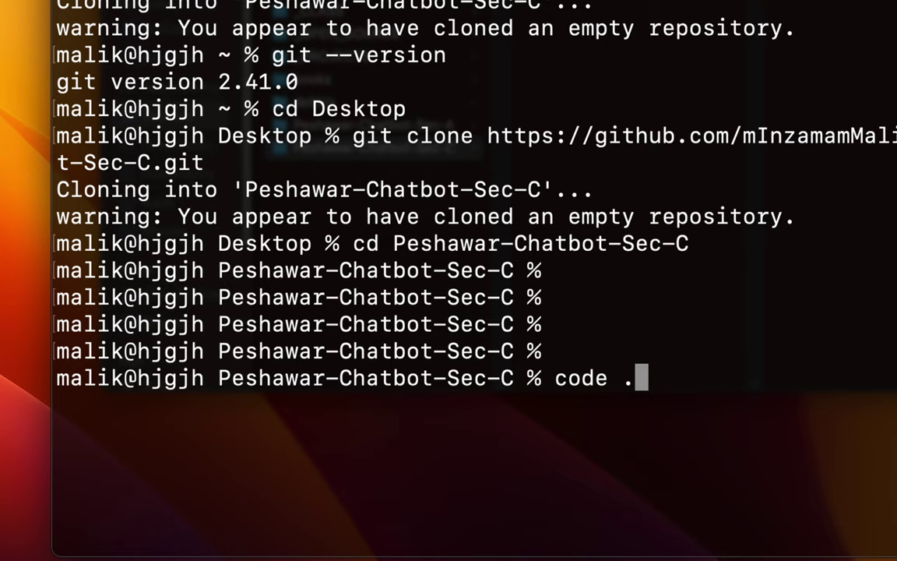
{"action": "key", "text": "Return"}
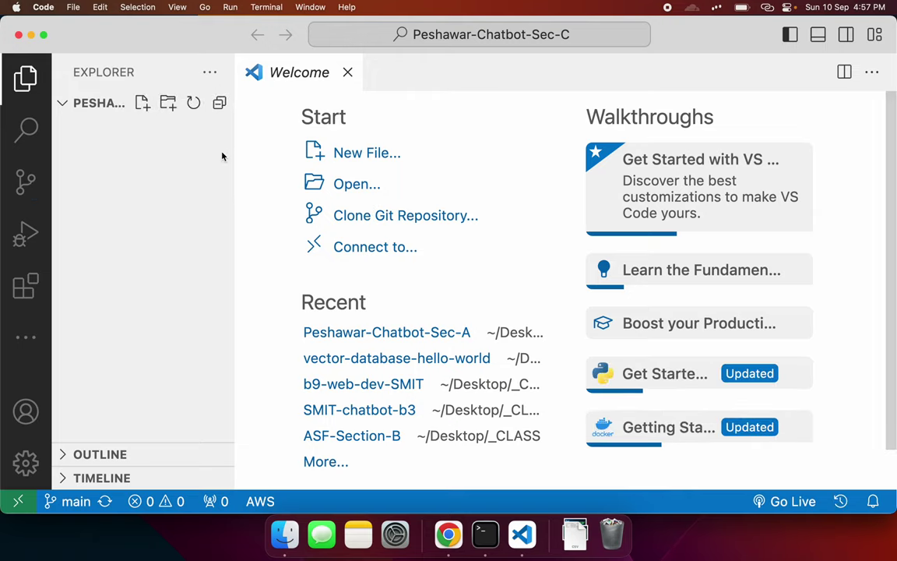
{"action": "left_click", "coordinate": [348, 72]}
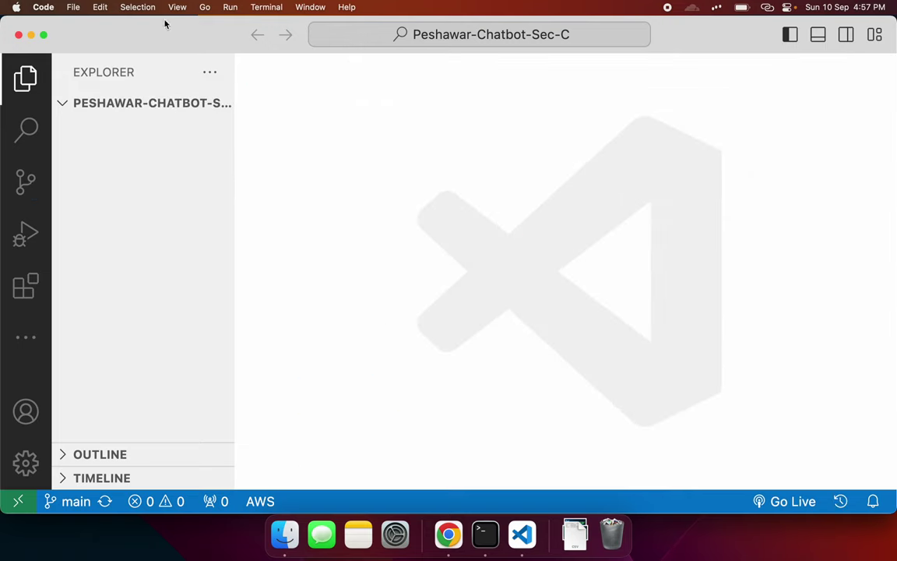
{"action": "left_click", "coordinate": [44, 34]}
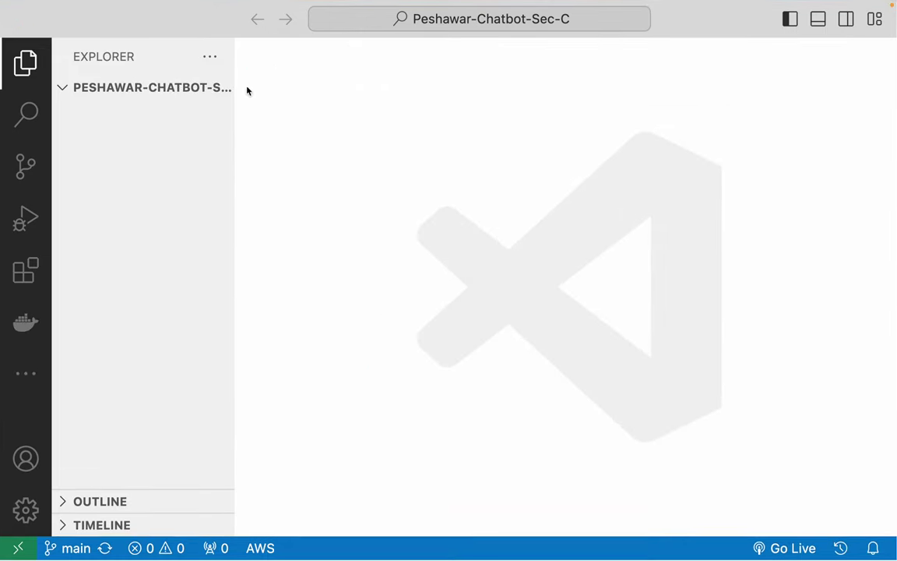
Widen the Explorer to fit the full folder name and create a file named hello.txt in the Peshawar-Chatbot-Sec-C folder.
{"action": "left_click_drag", "start_coordinate": [234, 129], "coordinate": [319, 128]}
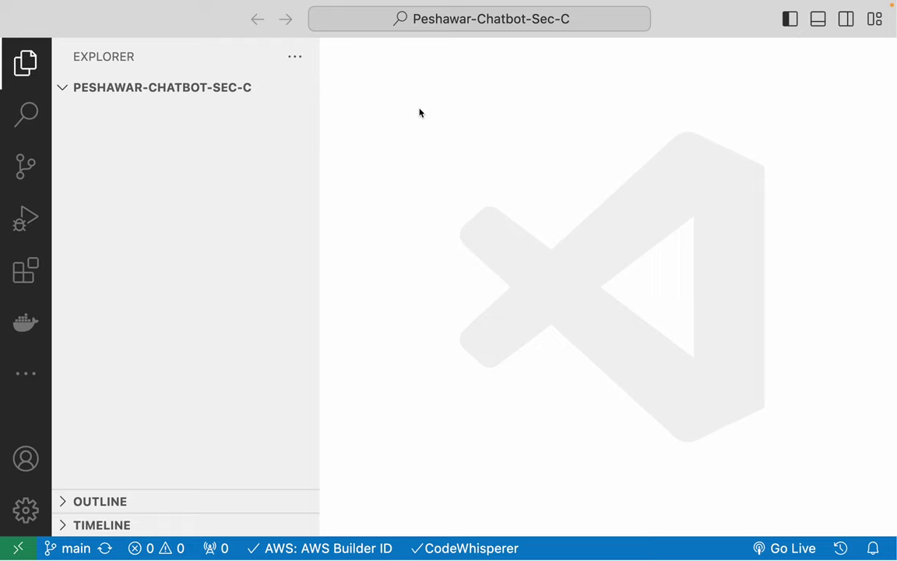
{"action": "left_click", "coordinate": [181, 333]}
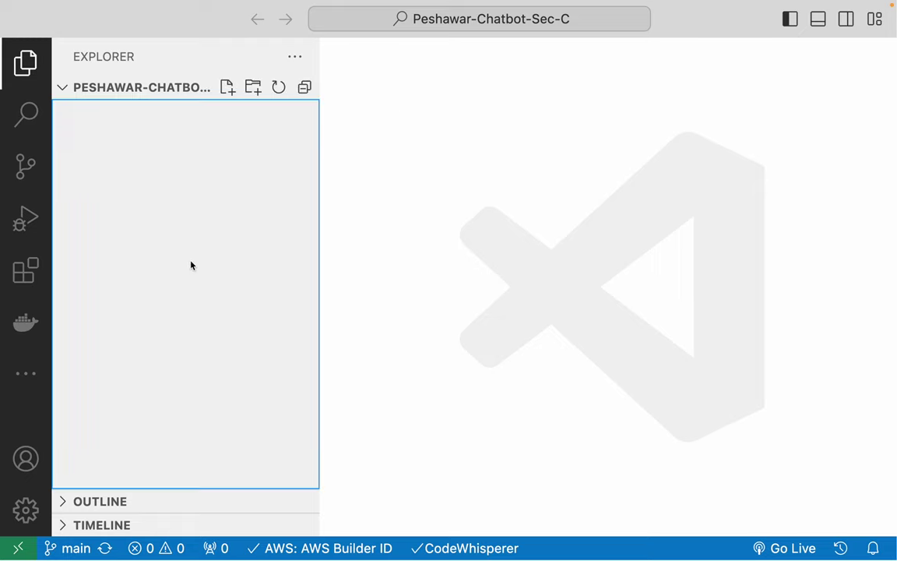
{"action": "left_click", "coordinate": [228, 89]}
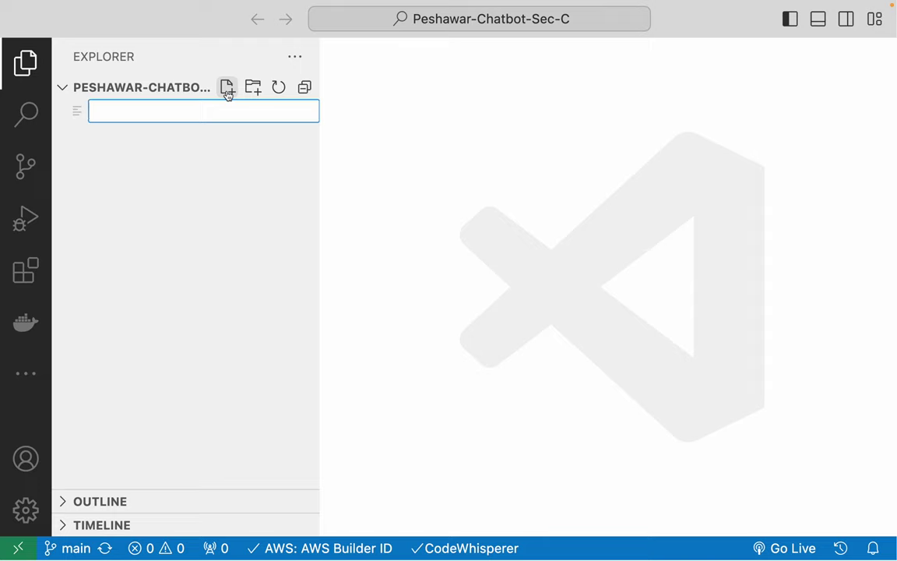
{"action": "type", "text": "hello.t"}
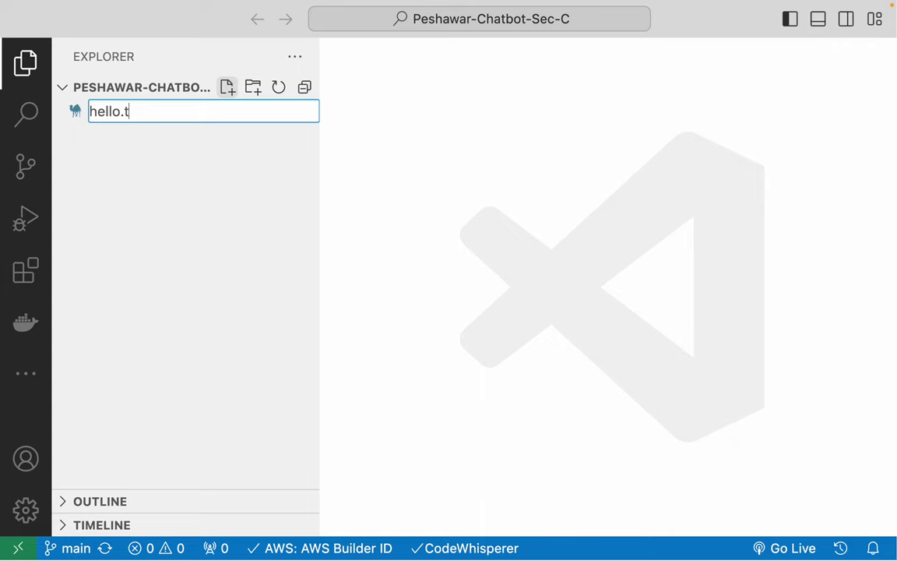
{"action": "type", "text": "xt"}
{"action": "key", "text": "Return"}
Write "this is my first file in git repo" on line 1 of hello.txt and save the file.
{"action": "left_click", "coordinate": [223, 116]}
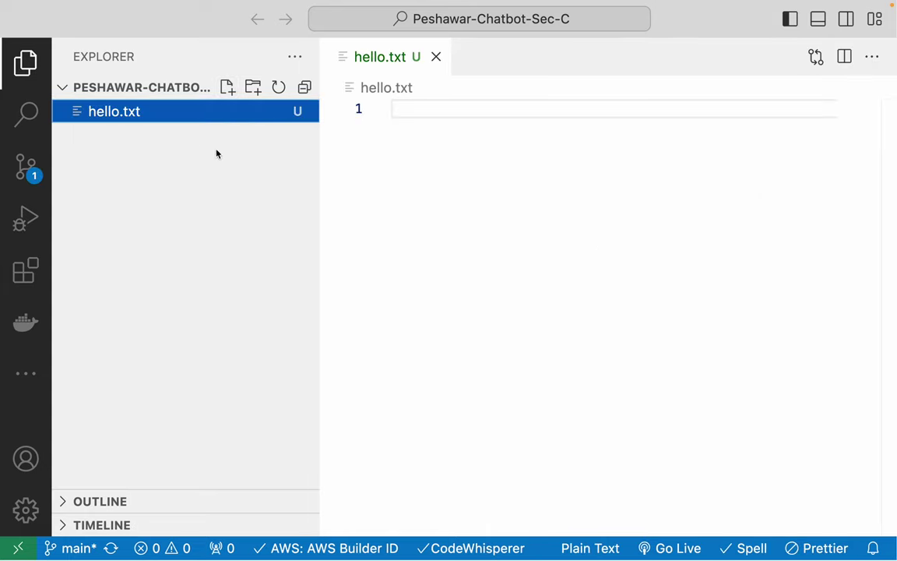
{"action": "left_click", "coordinate": [212, 224]}
{"action": "left_click", "coordinate": [206, 118]}
{"action": "left_click", "coordinate": [431, 112]}
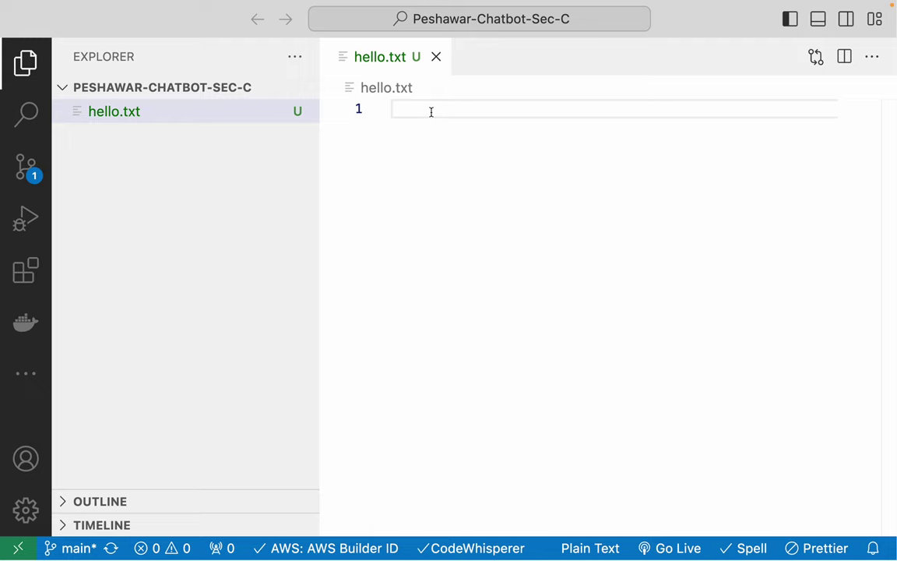
{"action": "type", "text": "this is my first"}
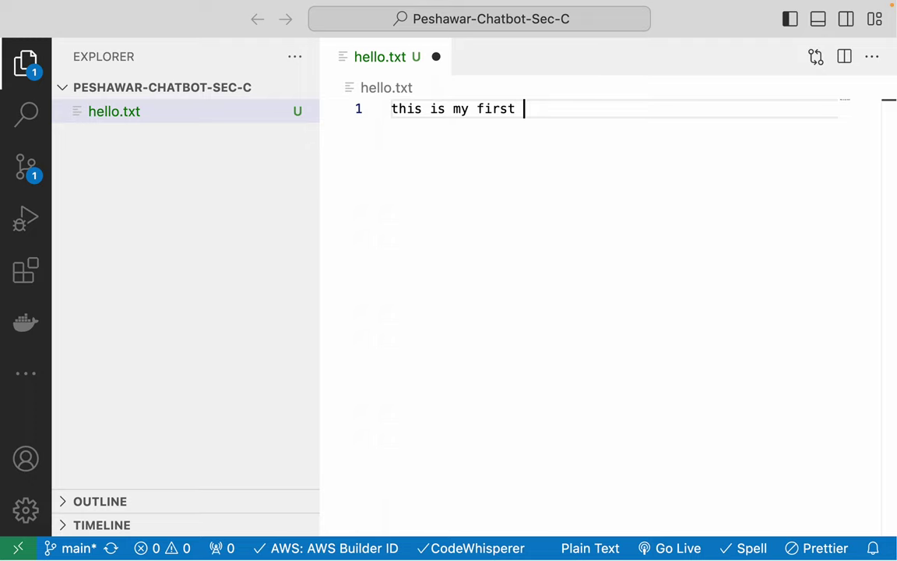
{"action": "type", "text": " file in git repo"}
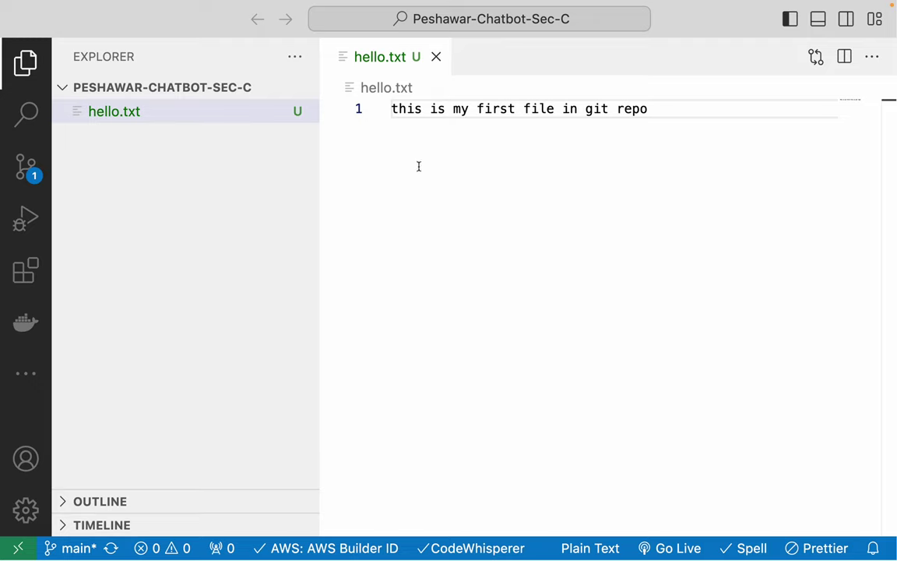
{"action": "key", "text": "ctrl+s"}
Make a small whitespace edit at the end of line 1 in hello.txt, dismiss the emoji picker and save the file again.
{"action": "key", "text": "BackSpace"}
{"action": "key", "text": "ctrl+super+space"}
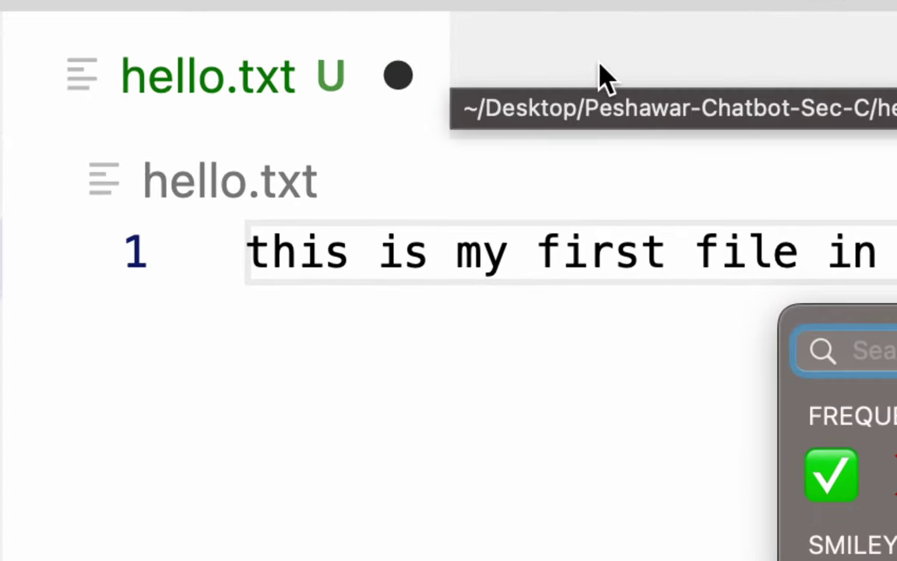
{"action": "key", "text": "Escape"}
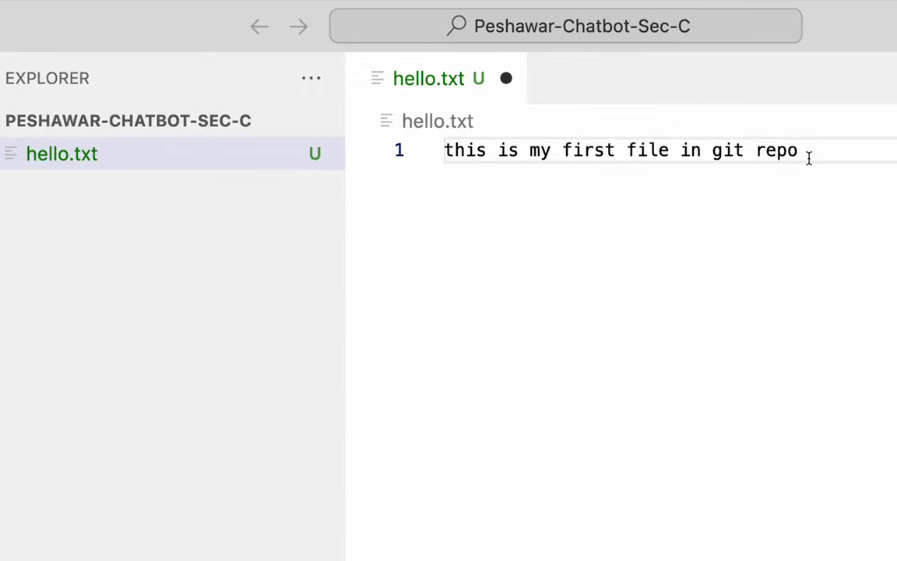
{"action": "key", "text": "super+s"}
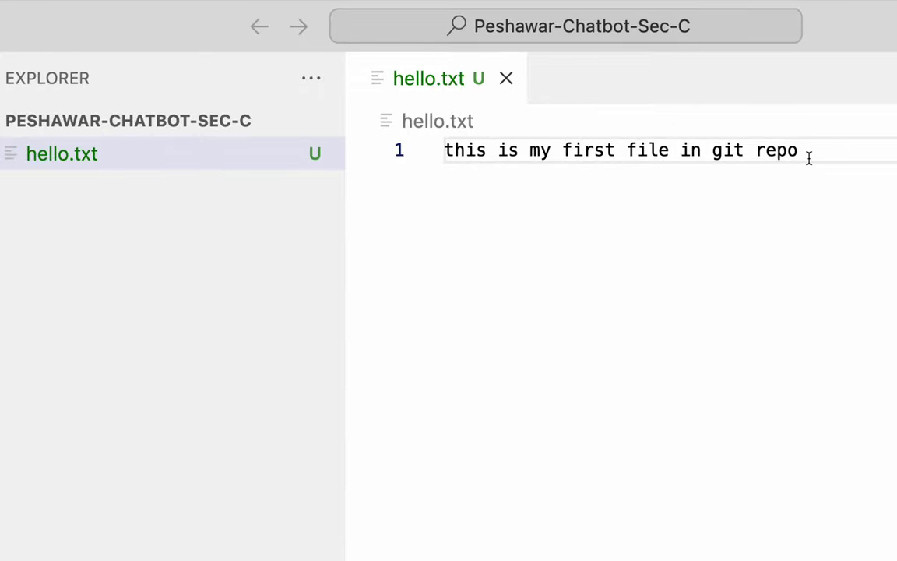